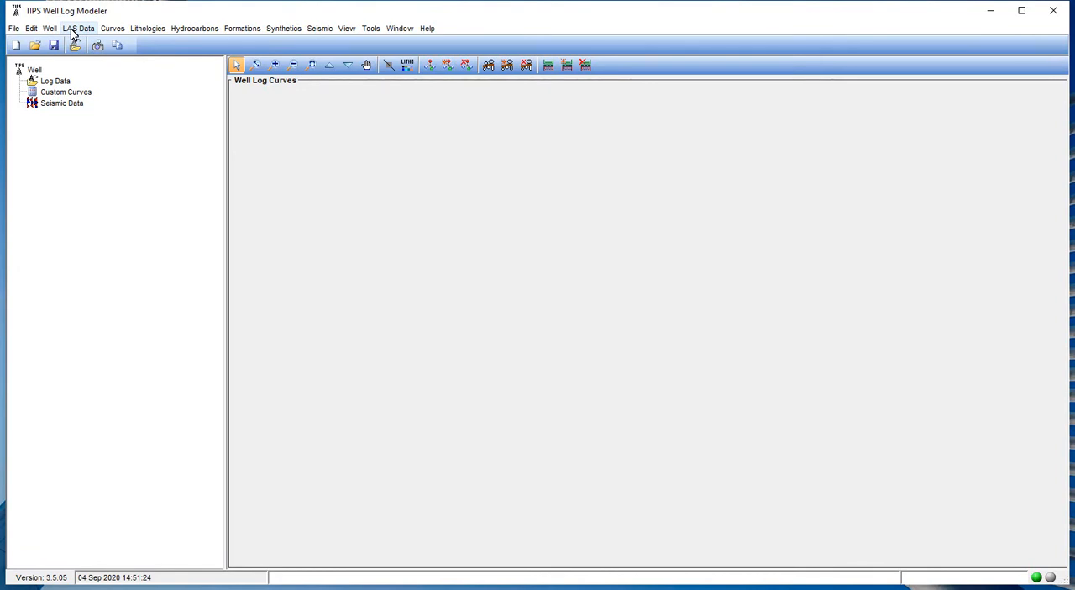
pyautogui.click(74, 32)
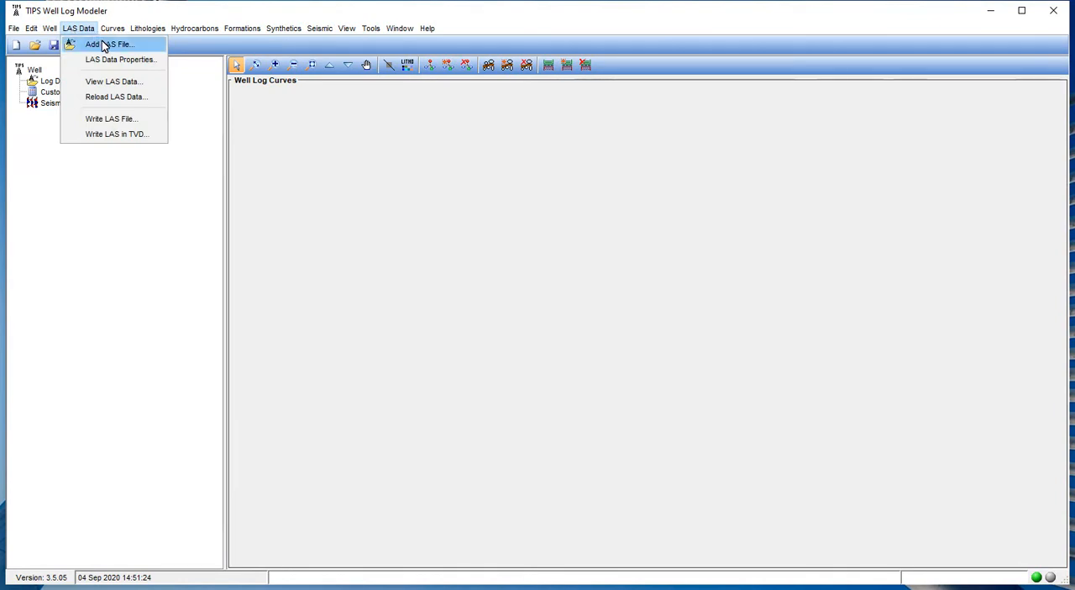
pyautogui.click(207, 92)
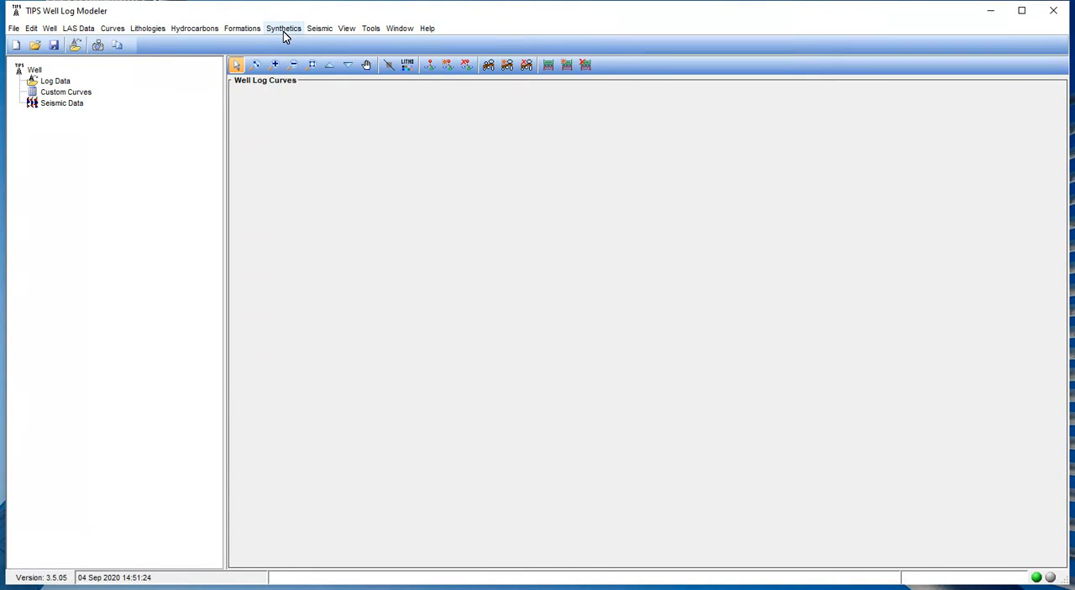
# Try to create an AVO in-situ synthetic model for the empty well.
pyautogui.click(280, 31)
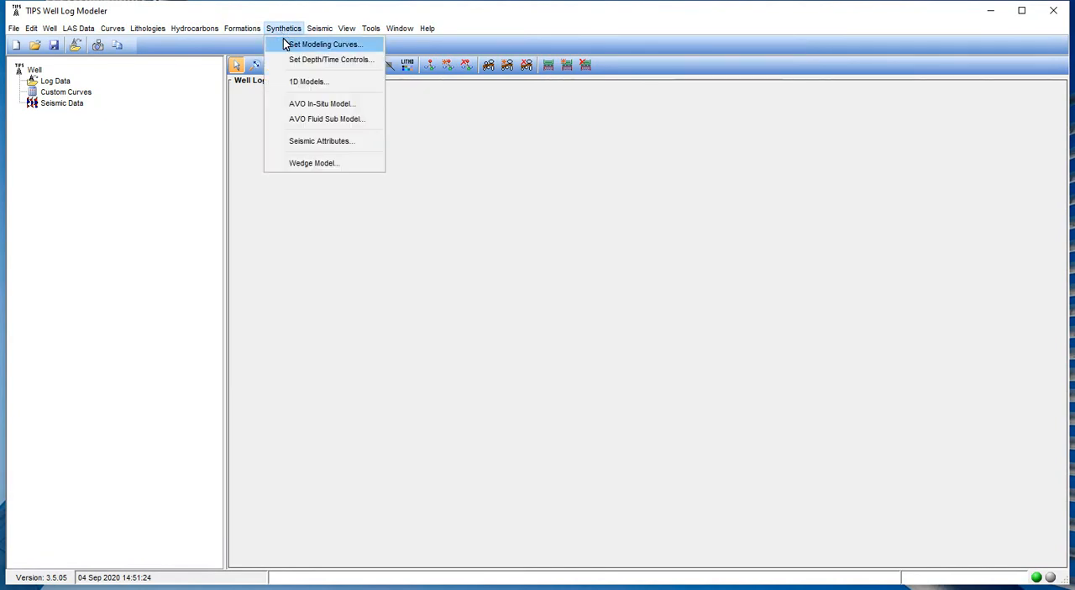
pyautogui.click(319, 104)
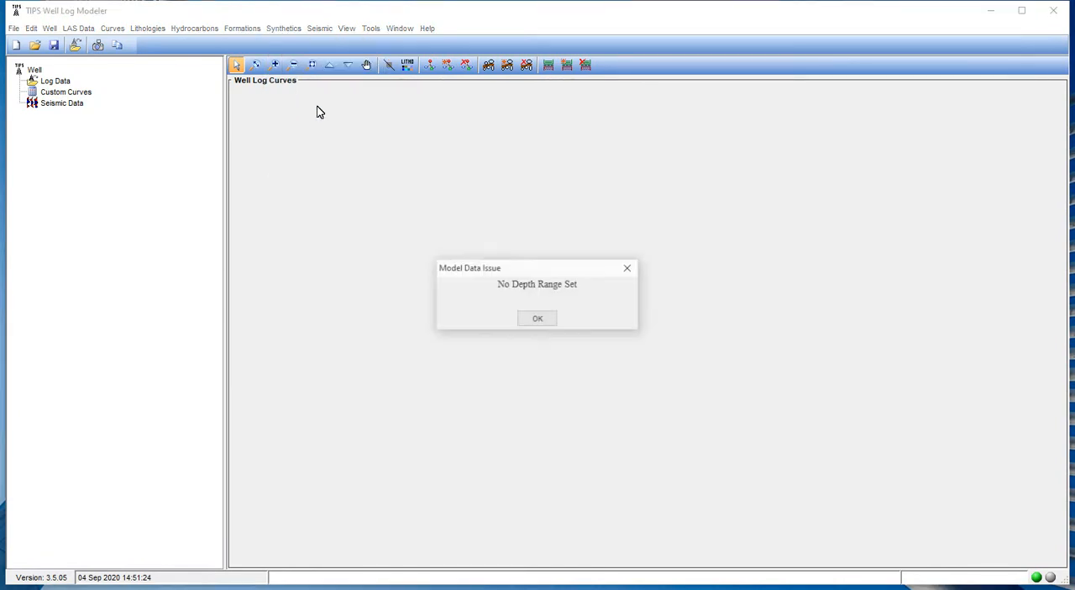
pyautogui.click(534, 322)
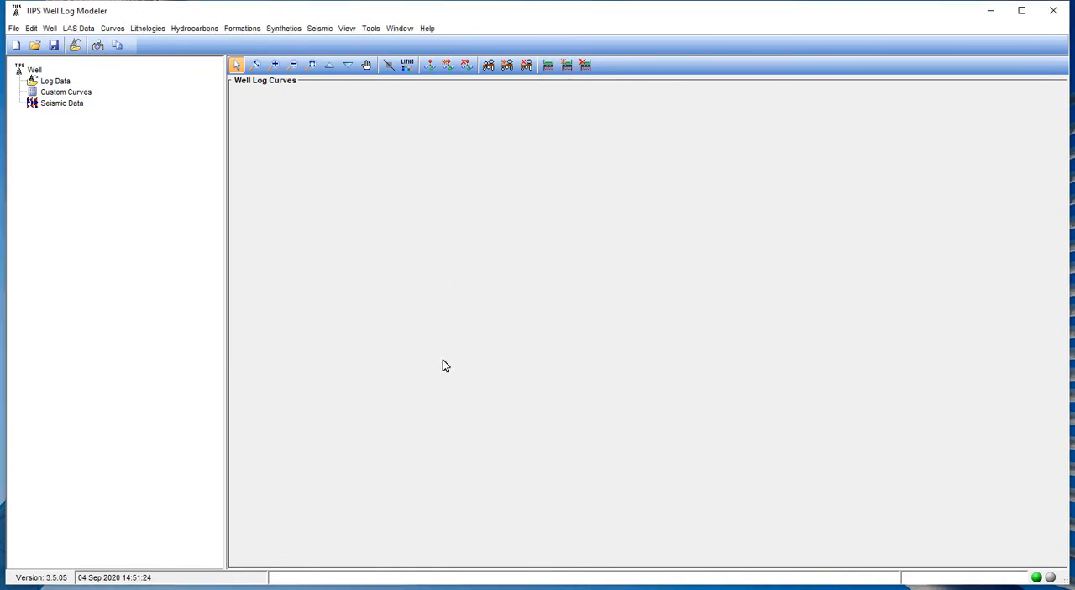
# Add the LAS file well1107.las from the 1107 project folder to the well.
pyautogui.click(75, 47)
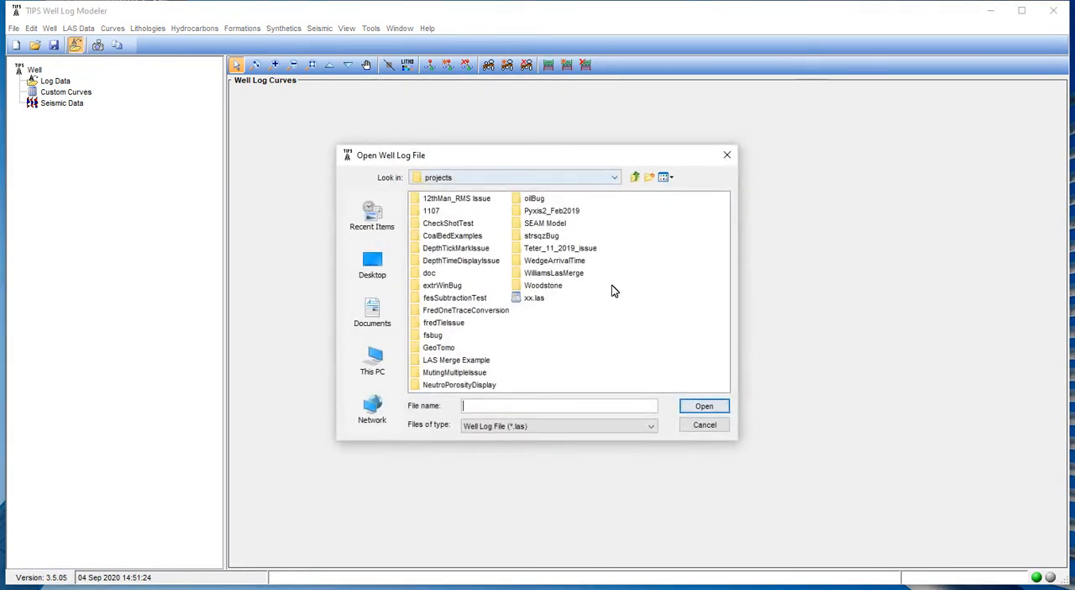
pyautogui.doubleClick(431, 211)
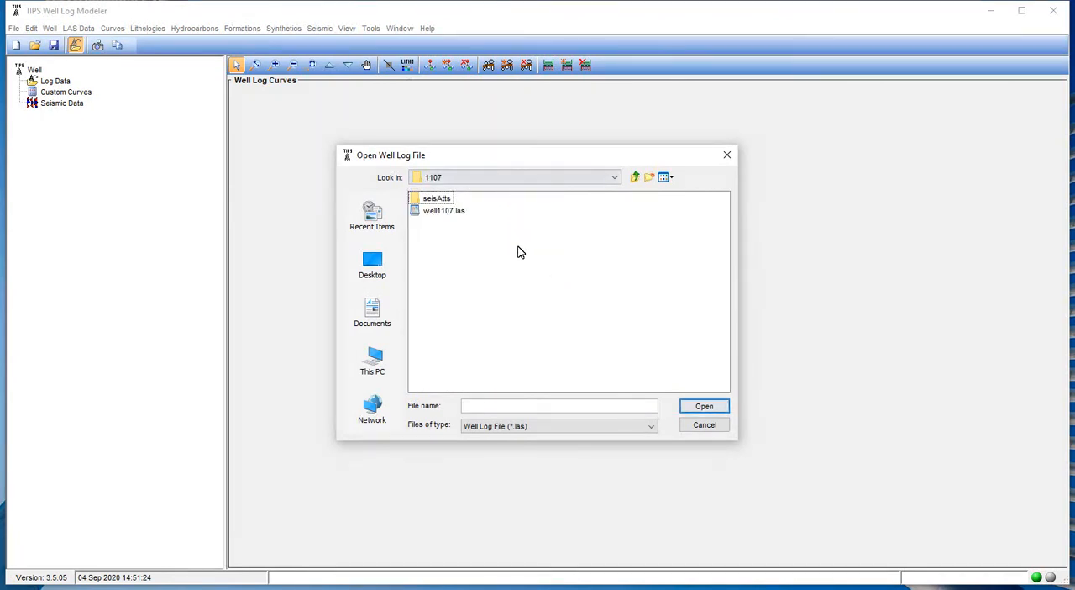
pyautogui.doubleClick(427, 212)
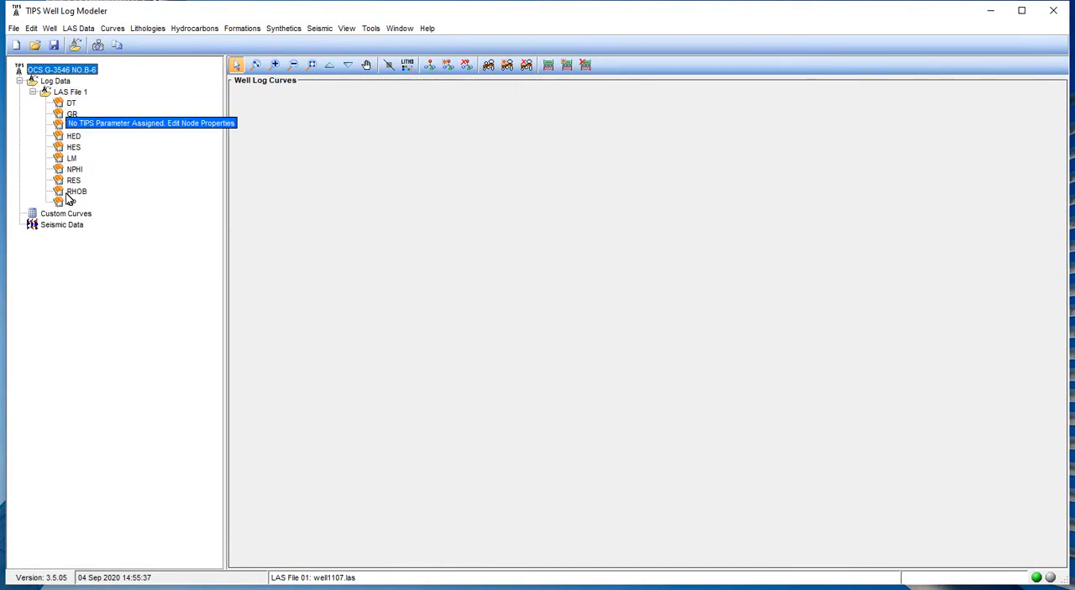
# Examine the properties of LAS File 1, including its depth units, range and step, without changing them.
pyautogui.click(65, 94)
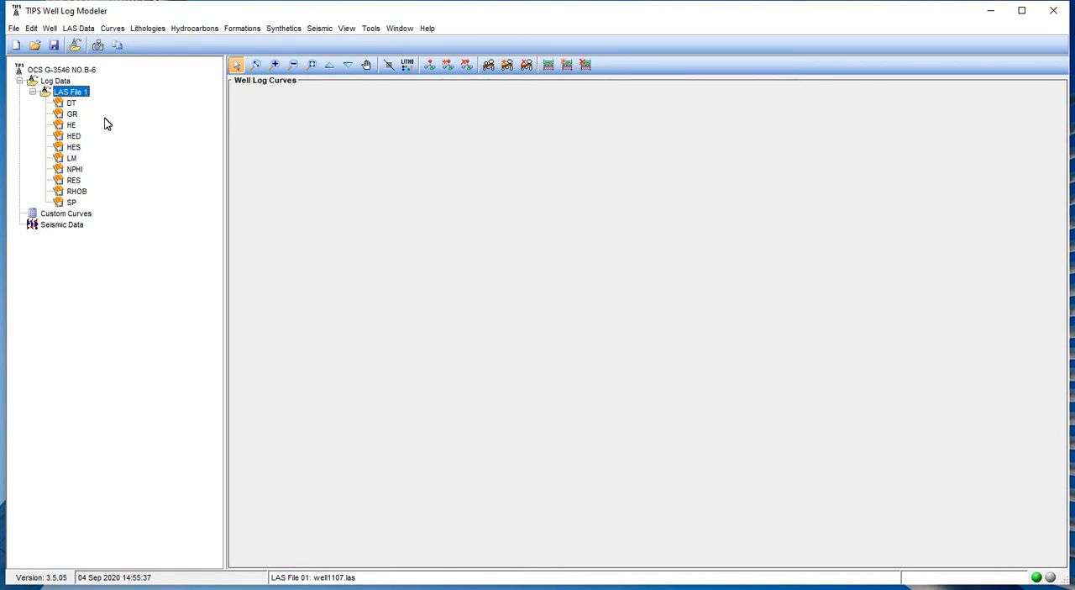
pyautogui.click(74, 29)
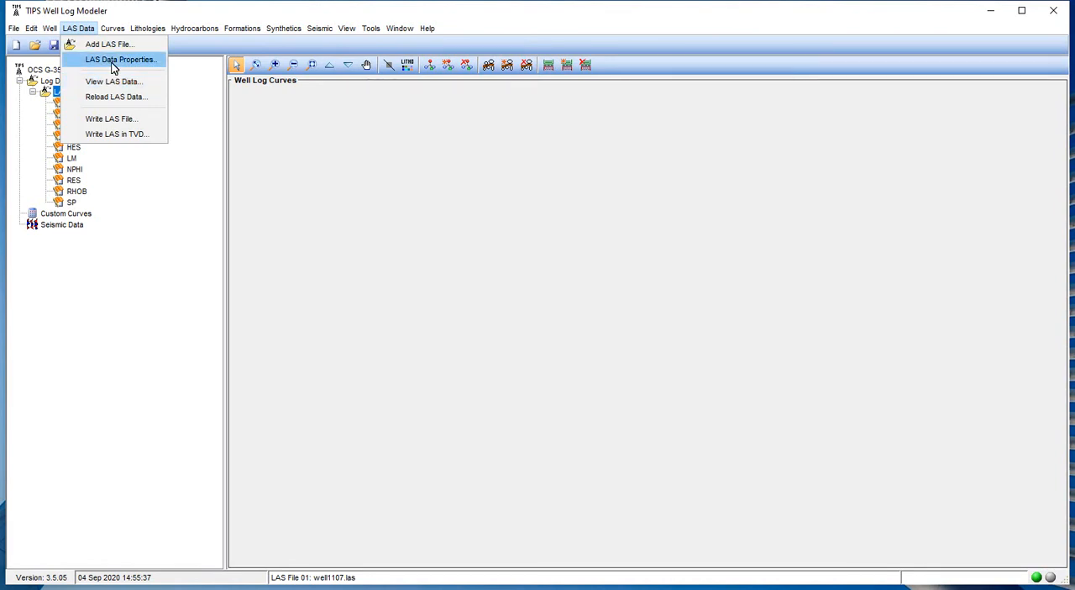
pyautogui.click(114, 66)
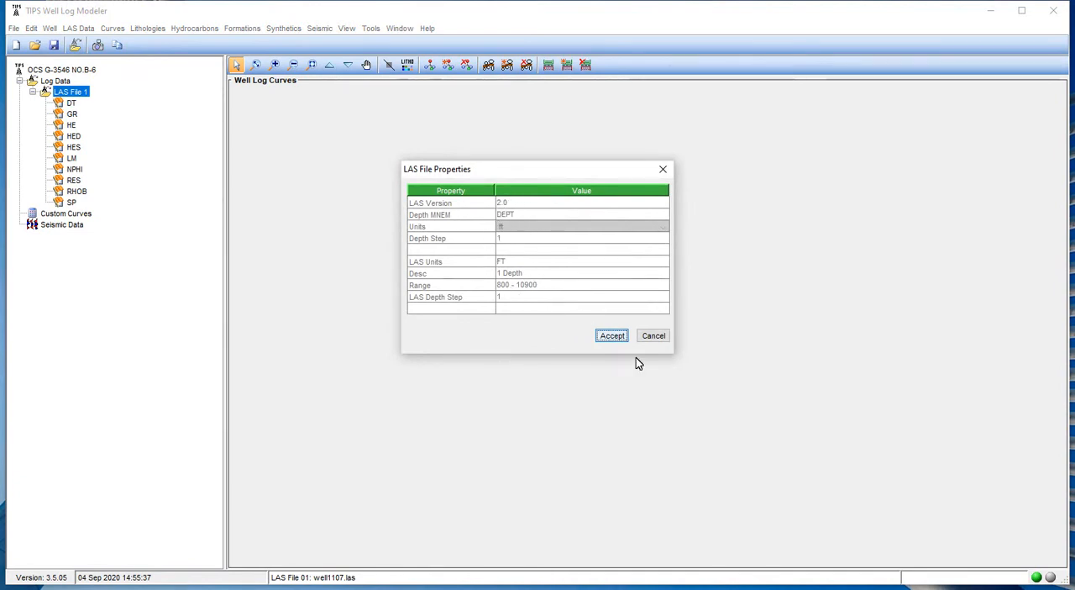
pyautogui.click(652, 341)
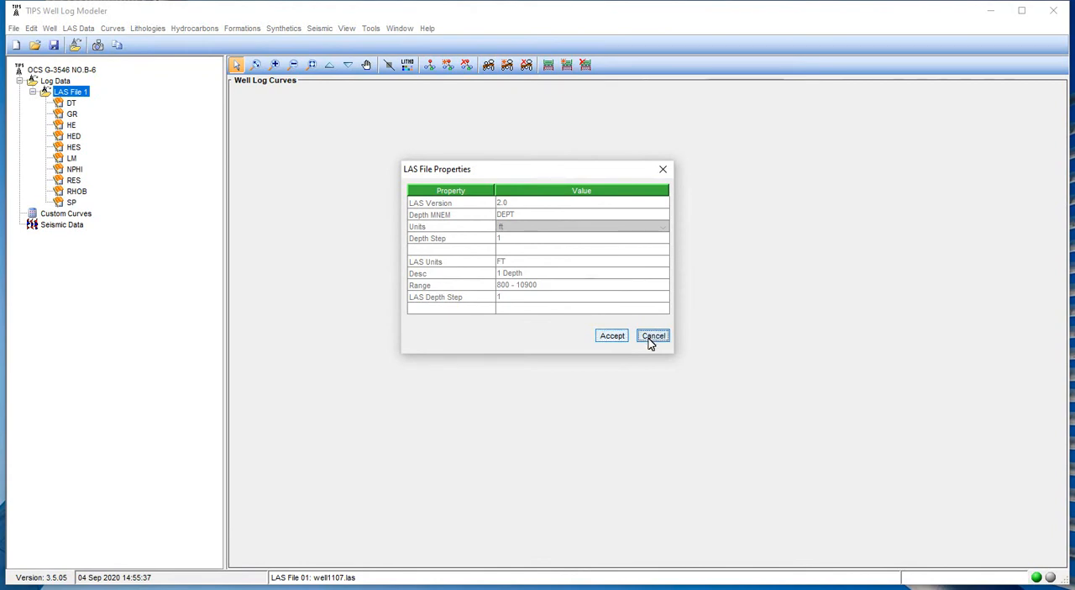
pyautogui.rightClick(70, 93)
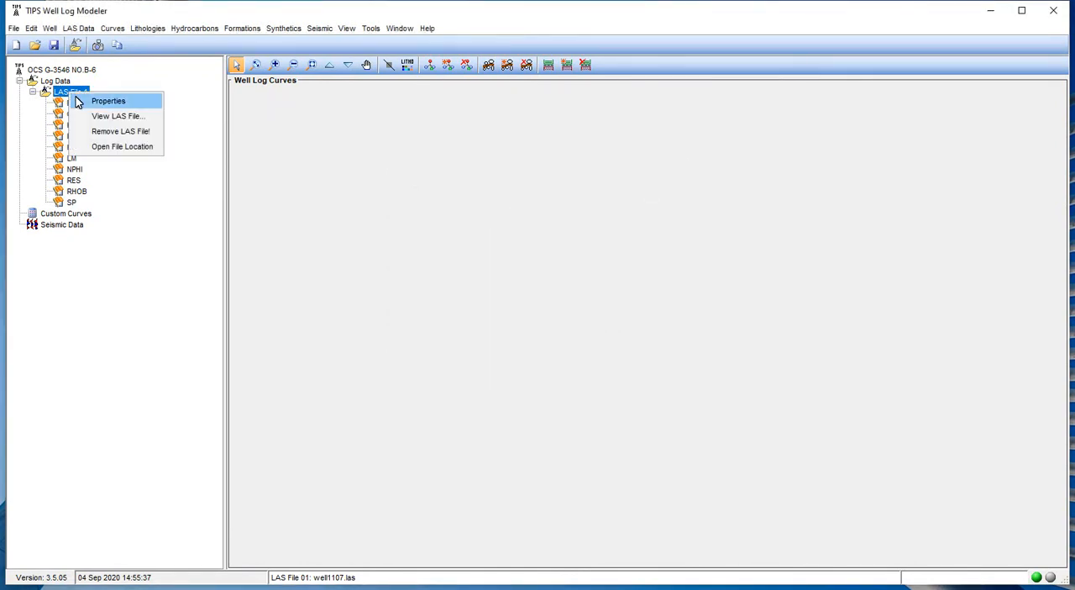
pyautogui.click(107, 101)
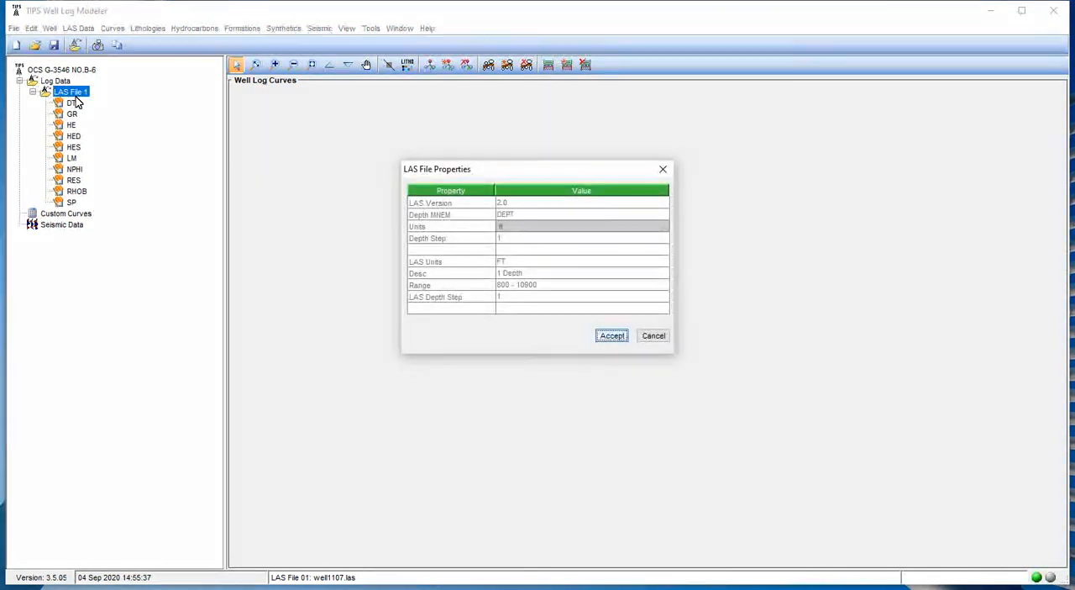
pyautogui.click(653, 335)
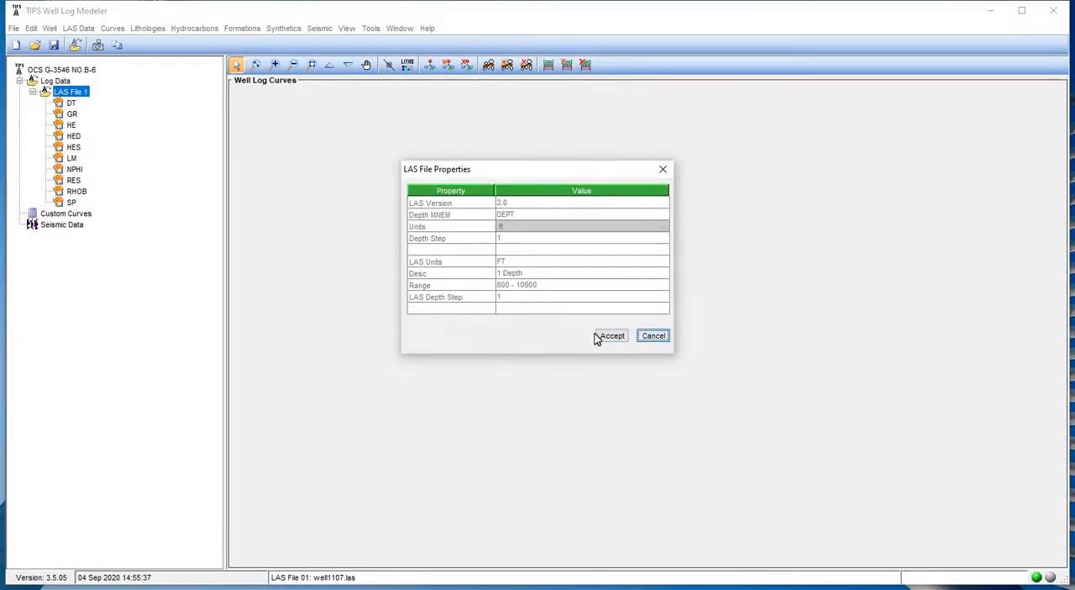
pyautogui.click(654, 336)
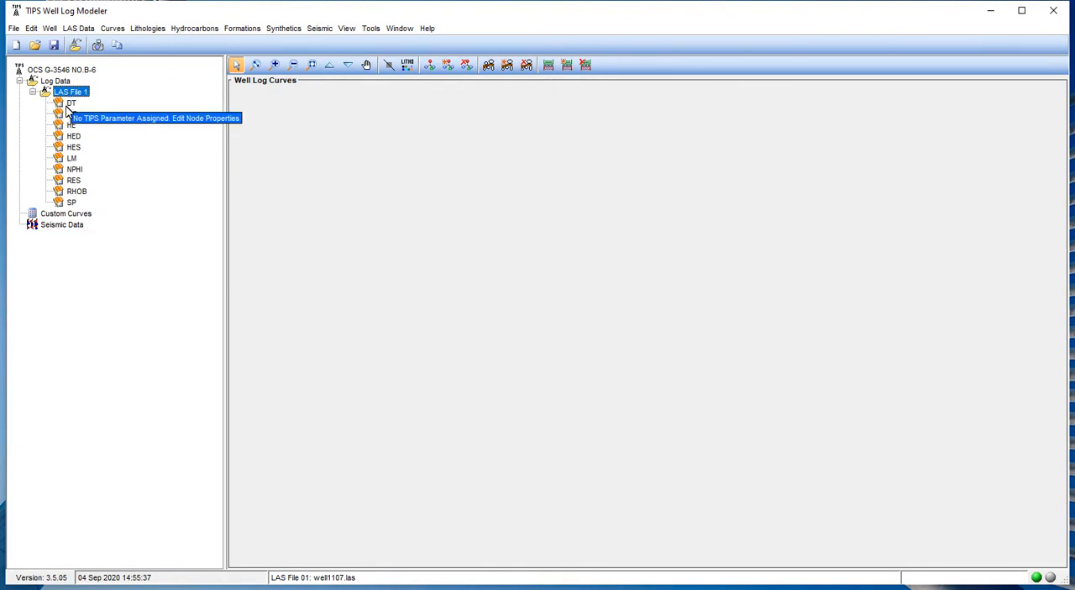
# Assign the Sonic parameter with µsec/ft units to the DT curve of LAS File 1.
pyautogui.click(67, 103)
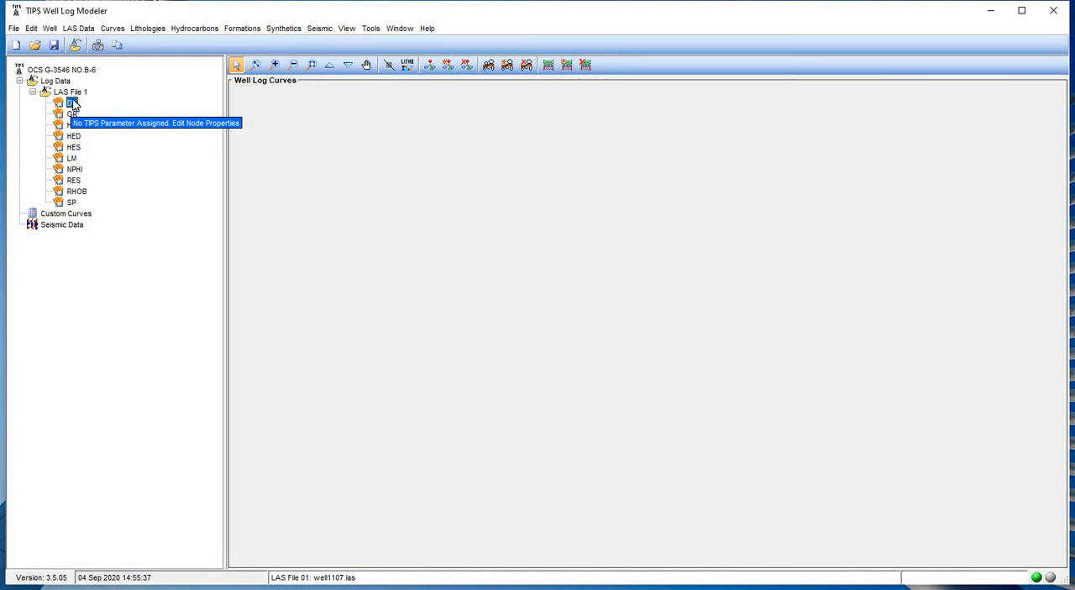
pyautogui.click(111, 30)
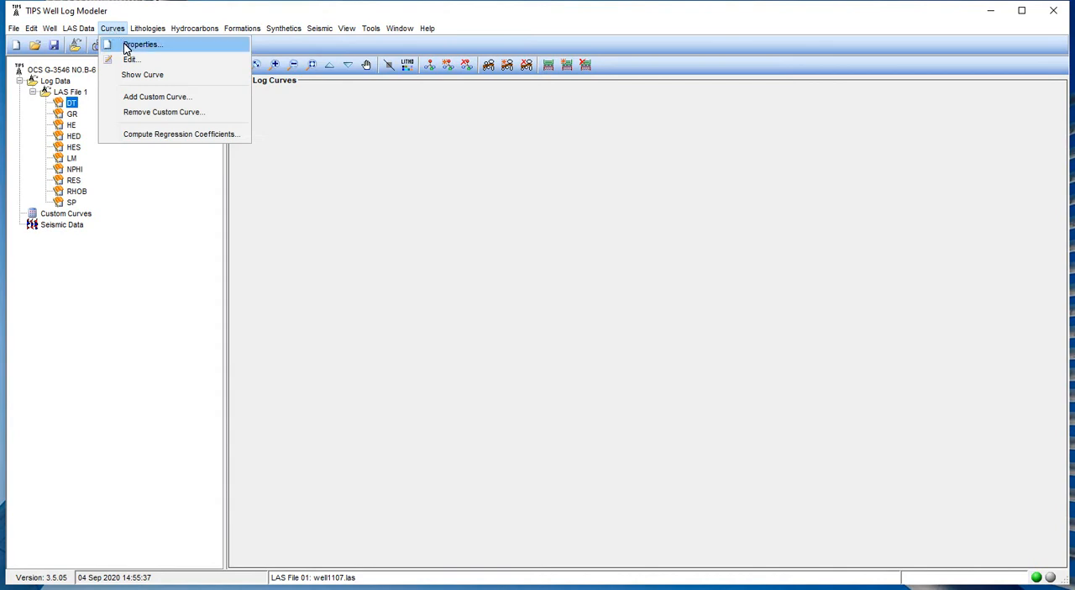
pyautogui.click(135, 161)
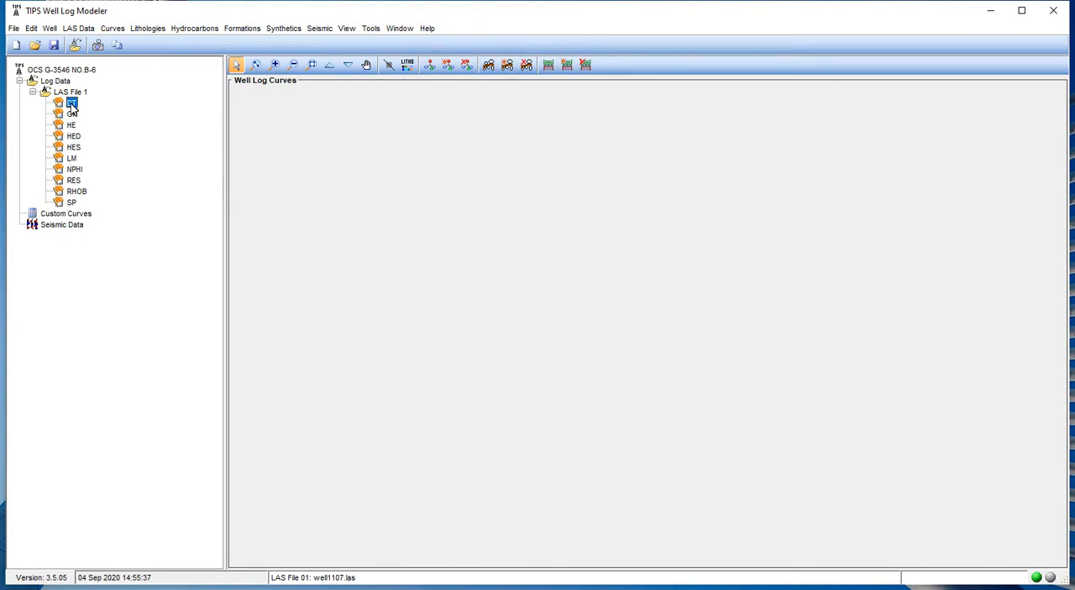
pyautogui.rightClick(72, 107)
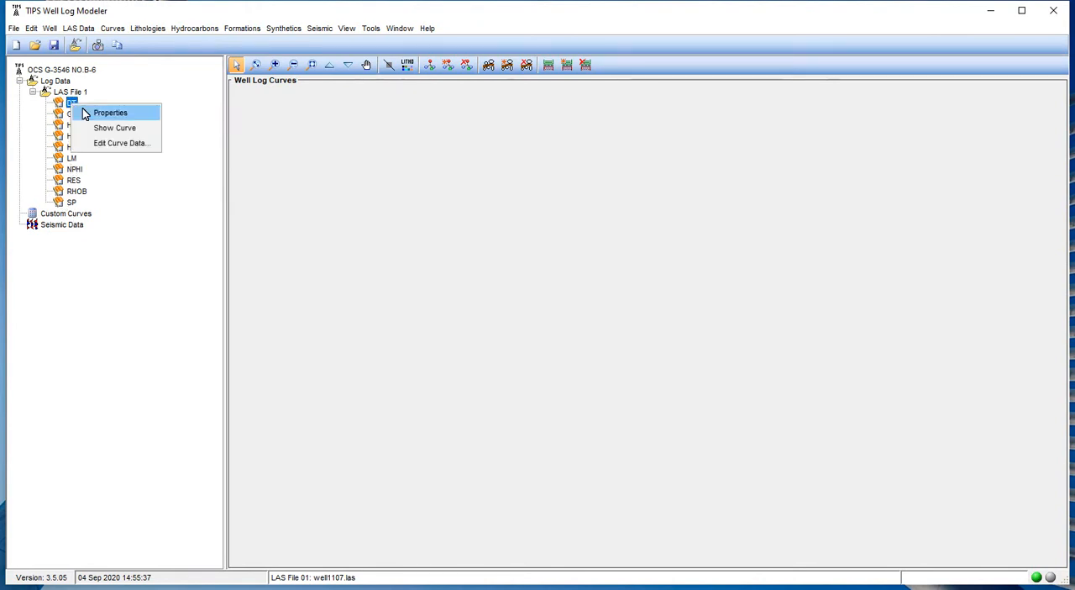
pyautogui.click(84, 114)
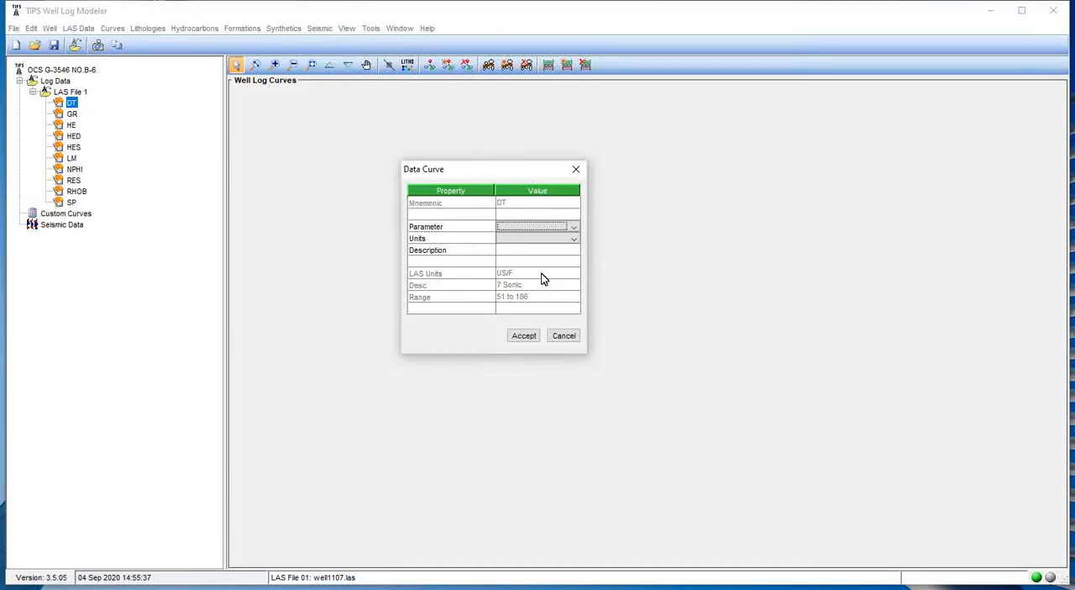
pyautogui.click(508, 227)
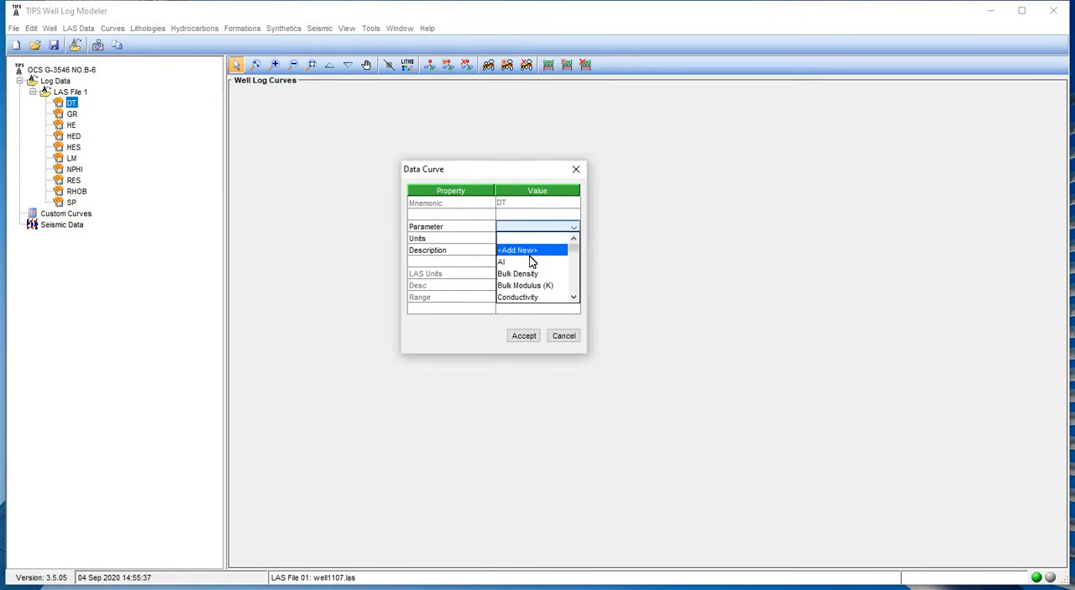
pyautogui.click(573, 295)
pyautogui.click(573, 296)
pyautogui.click(573, 296)
pyautogui.click(573, 295)
pyautogui.click(572, 296)
pyautogui.click(573, 296)
pyautogui.click(573, 295)
pyautogui.click(572, 296)
pyautogui.click(572, 296)
pyautogui.click(573, 295)
pyautogui.click(573, 295)
pyautogui.click(573, 296)
pyautogui.click(573, 296)
pyautogui.click(572, 295)
pyautogui.click(572, 296)
pyautogui.click(573, 297)
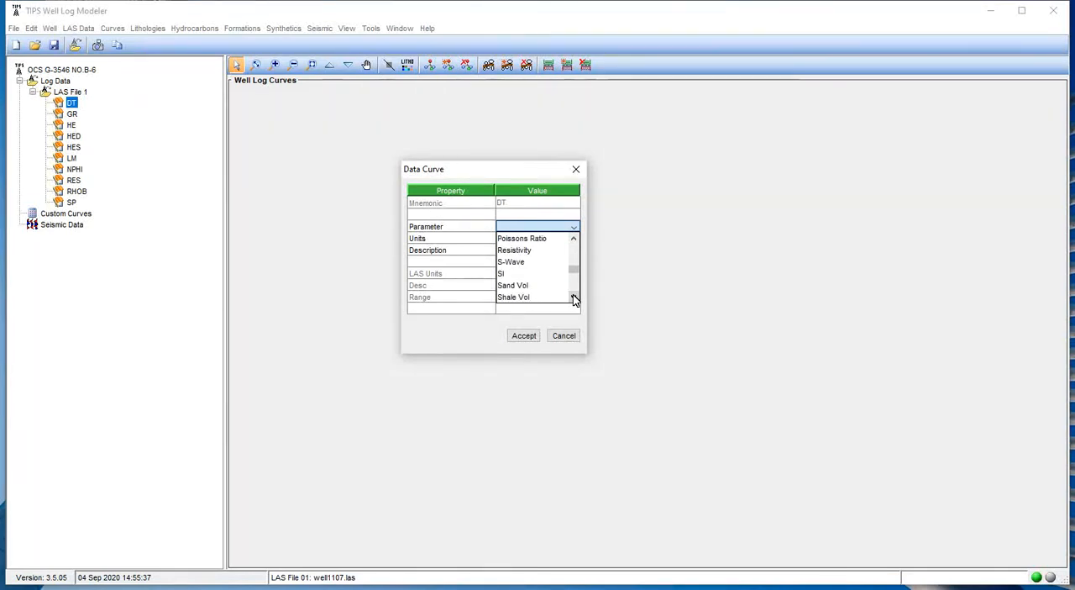
pyautogui.click(572, 297)
pyautogui.click(573, 296)
pyautogui.click(573, 296)
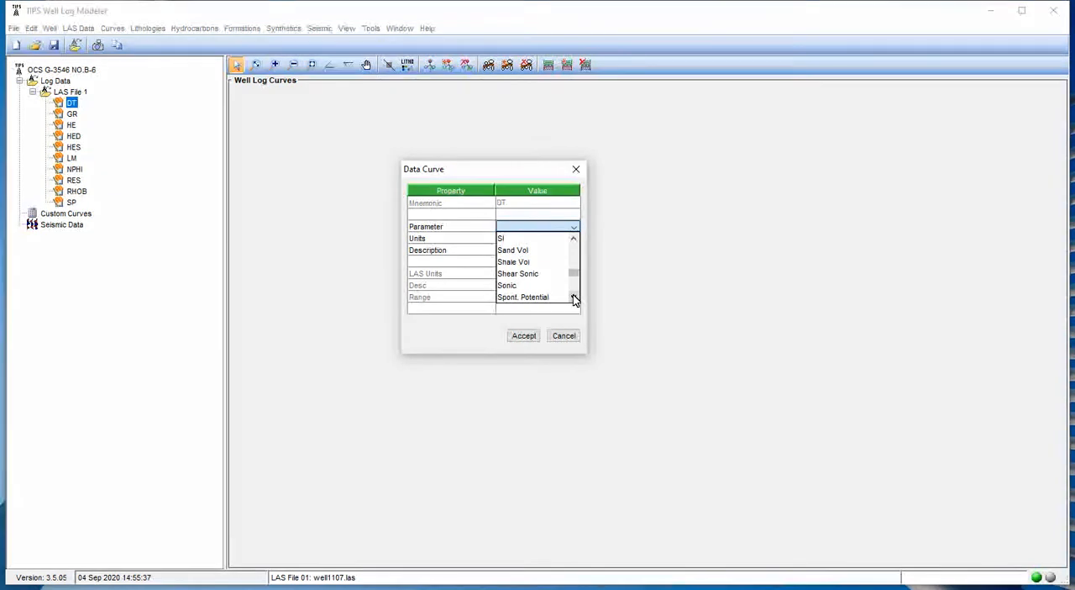
pyautogui.click(538, 287)
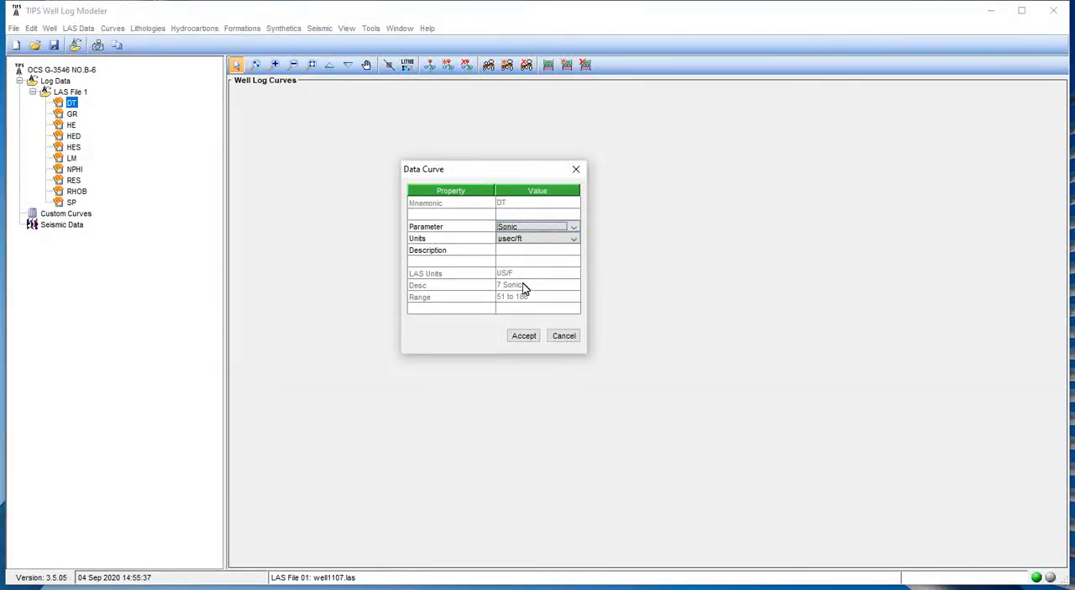
pyautogui.click(509, 241)
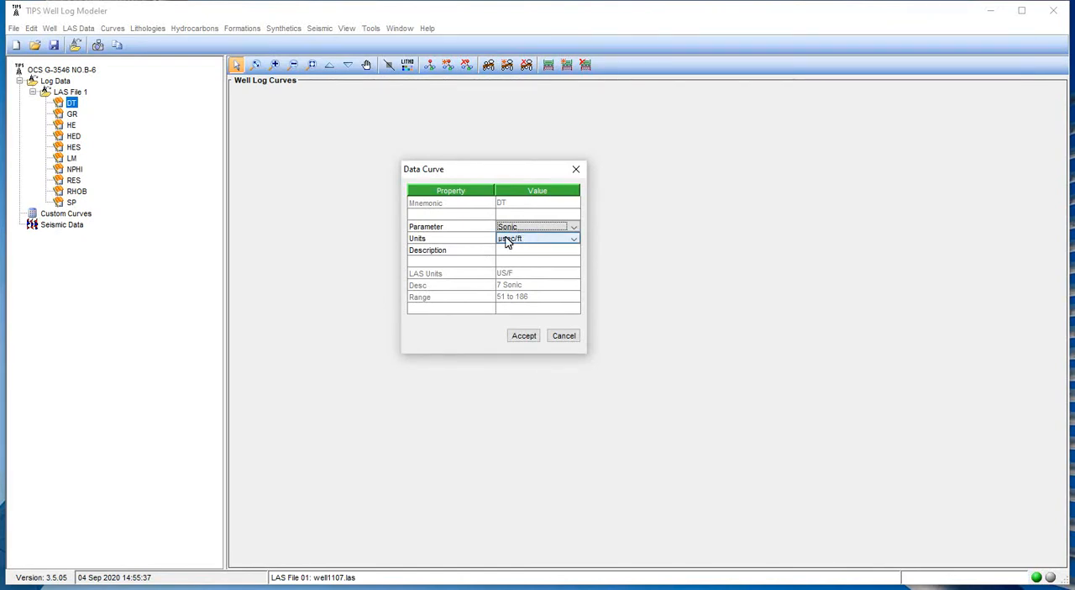
pyautogui.click(508, 242)
pyautogui.click(473, 261)
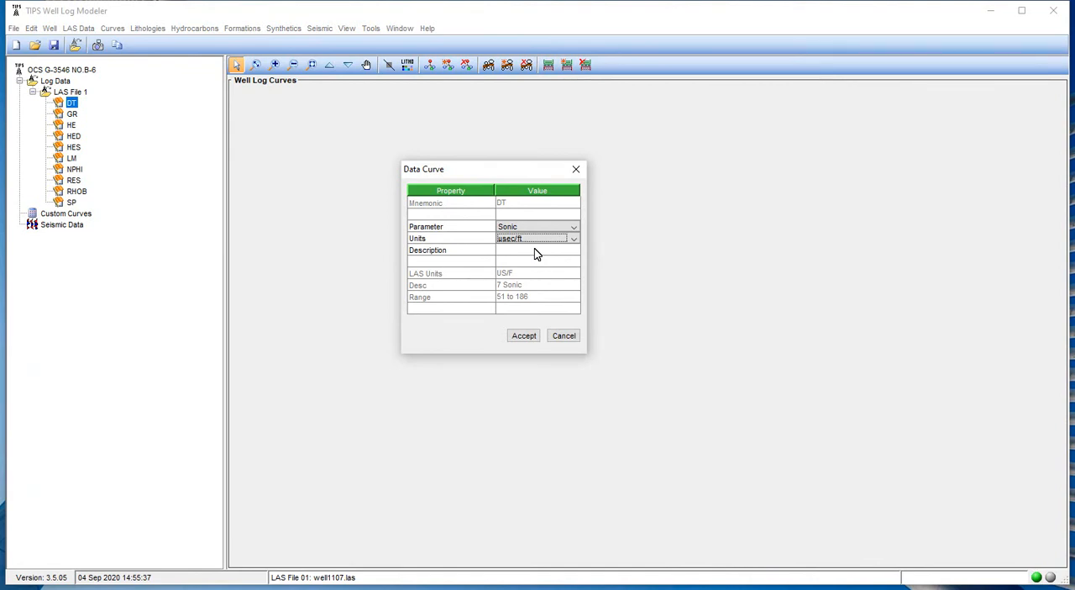
pyautogui.click(522, 335)
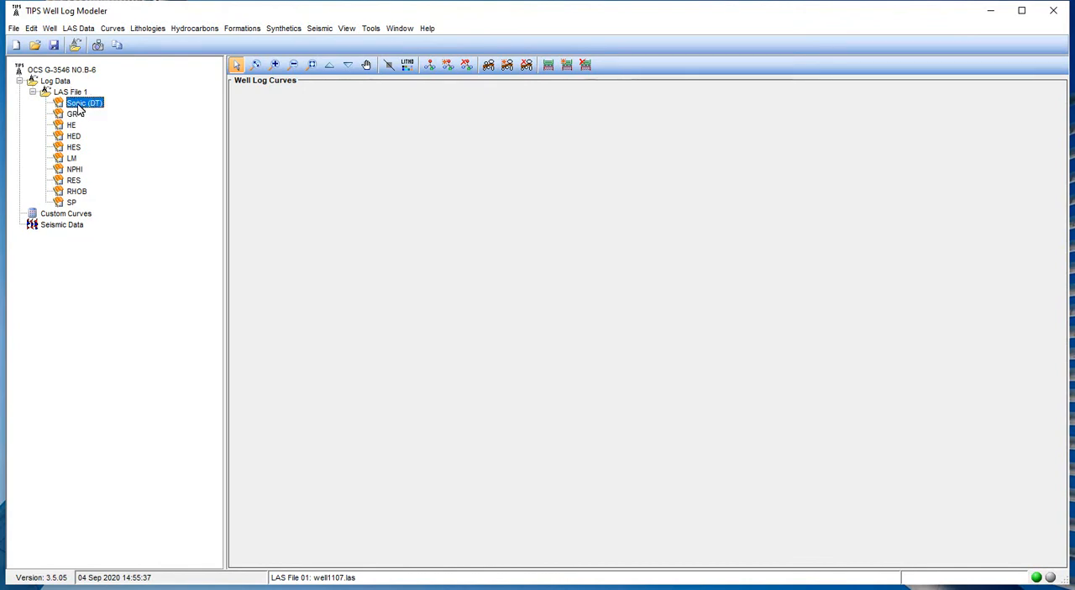
pyautogui.moveTo(85, 107)
# Assign the Gamma parameter with API units to the GR curve of LAS File 1.
pyautogui.moveTo(63, 104)
pyautogui.click(70, 117)
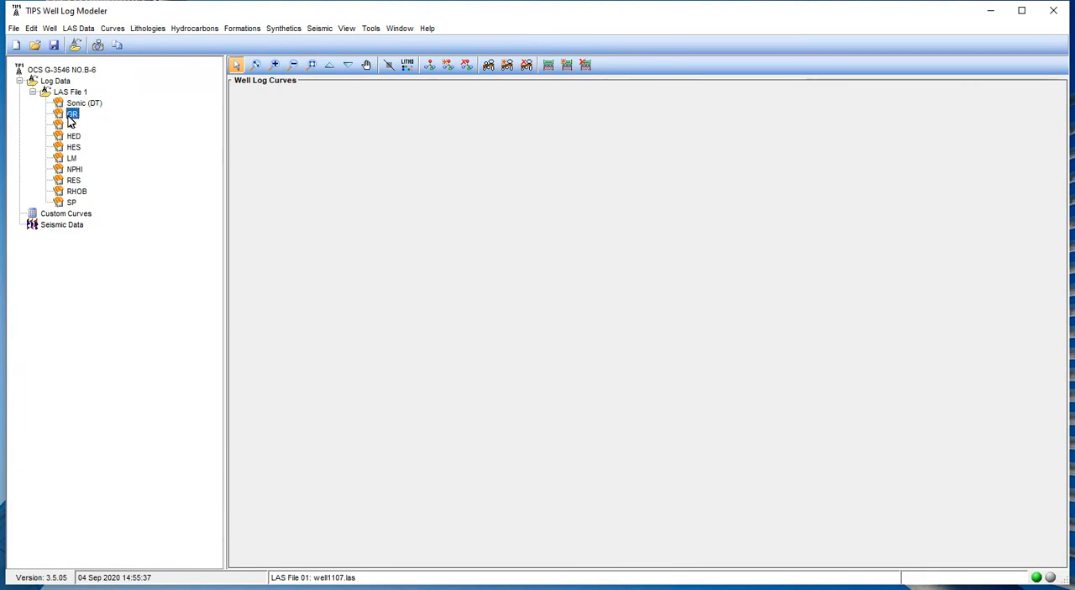
pyautogui.rightClick(72, 116)
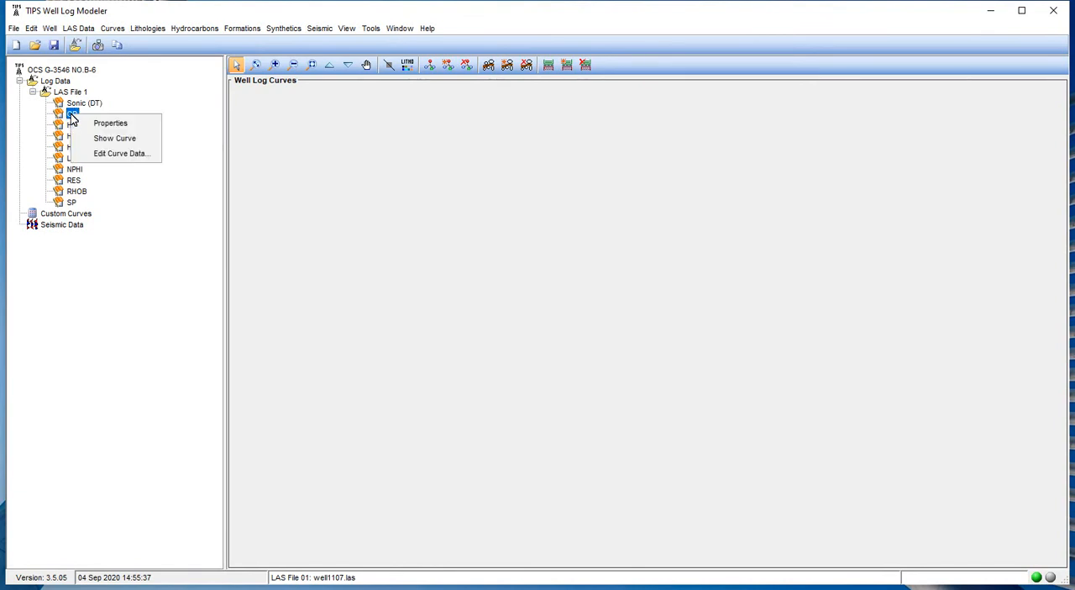
pyautogui.click(108, 123)
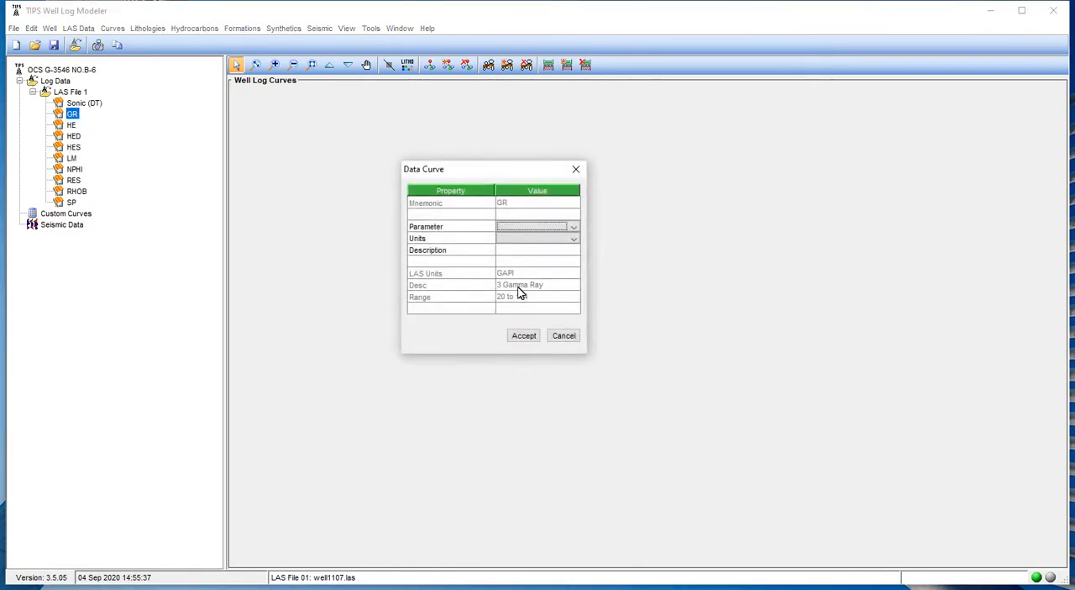
pyautogui.click(534, 227)
pyautogui.scroll(-5, 530, 273)
pyautogui.scroll(2, 531, 271)
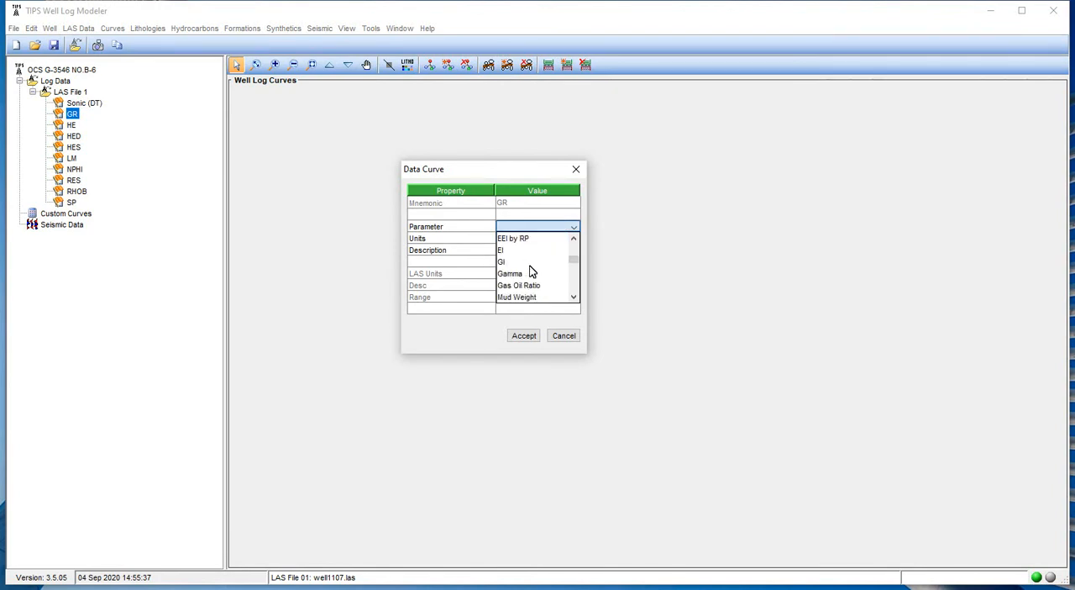
pyautogui.click(531, 273)
pyautogui.click(515, 241)
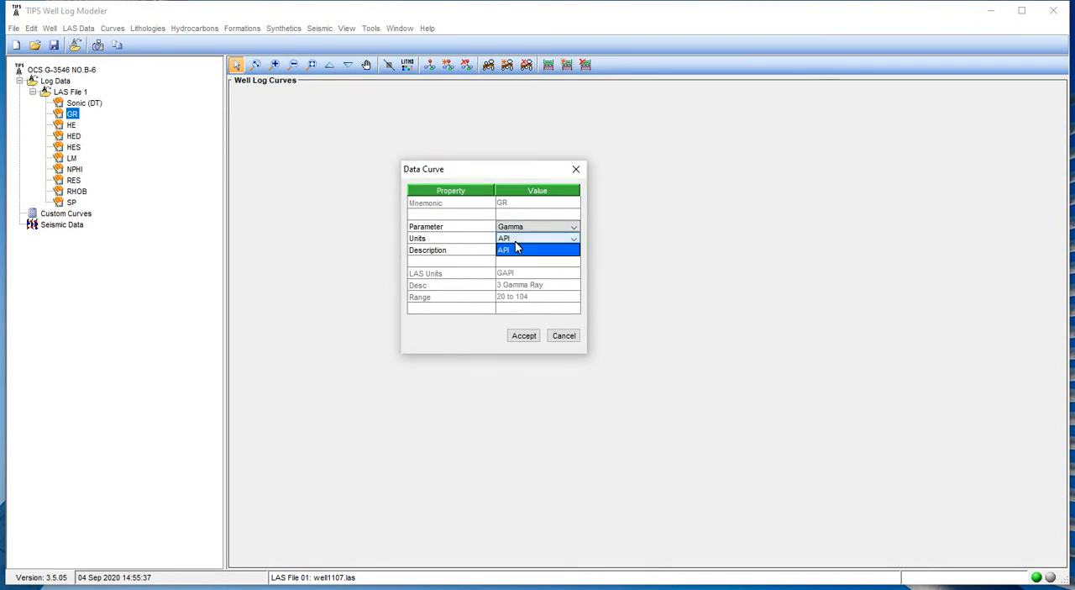
pyautogui.click(468, 256)
pyautogui.click(531, 337)
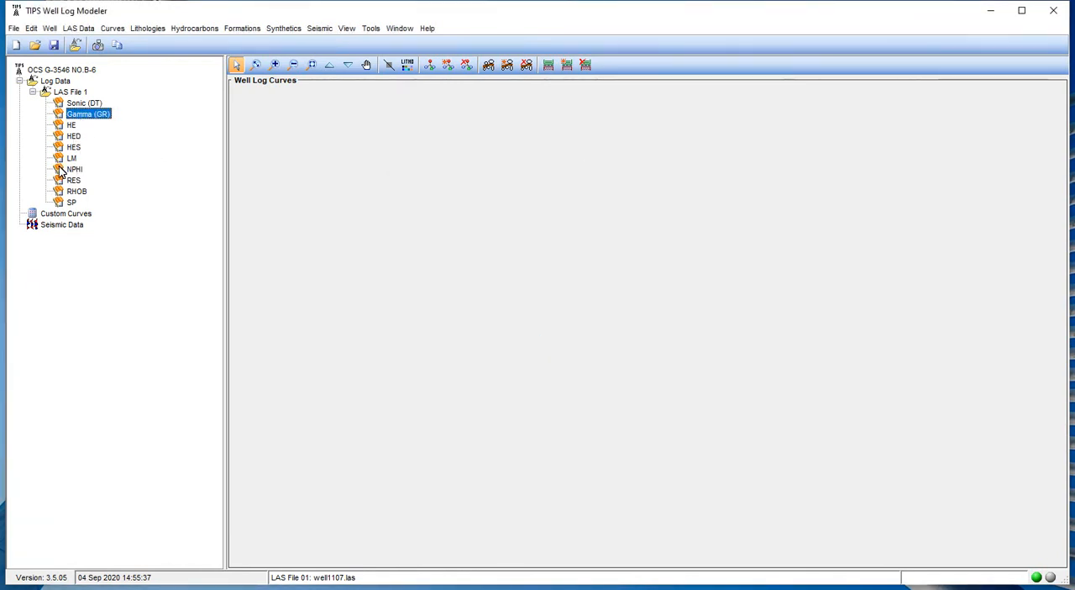
pyautogui.moveTo(61, 173)
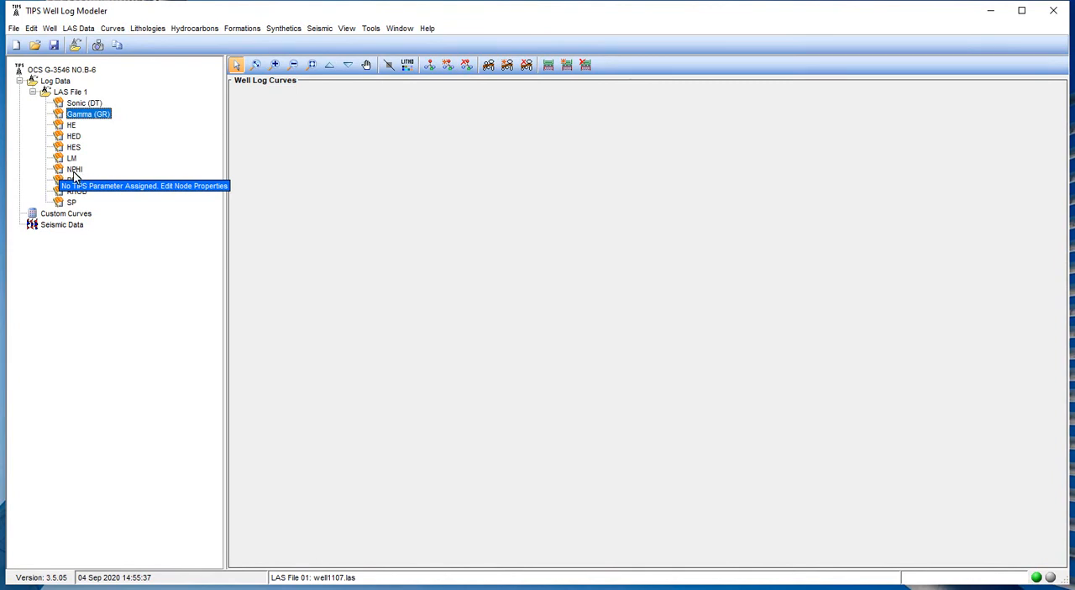
# Assign the Neutron Porosity parameter with pct units to the NPHI curve of LAS File 1.
pyautogui.click(74, 172)
pyautogui.rightClick(75, 171)
pyautogui.click(101, 180)
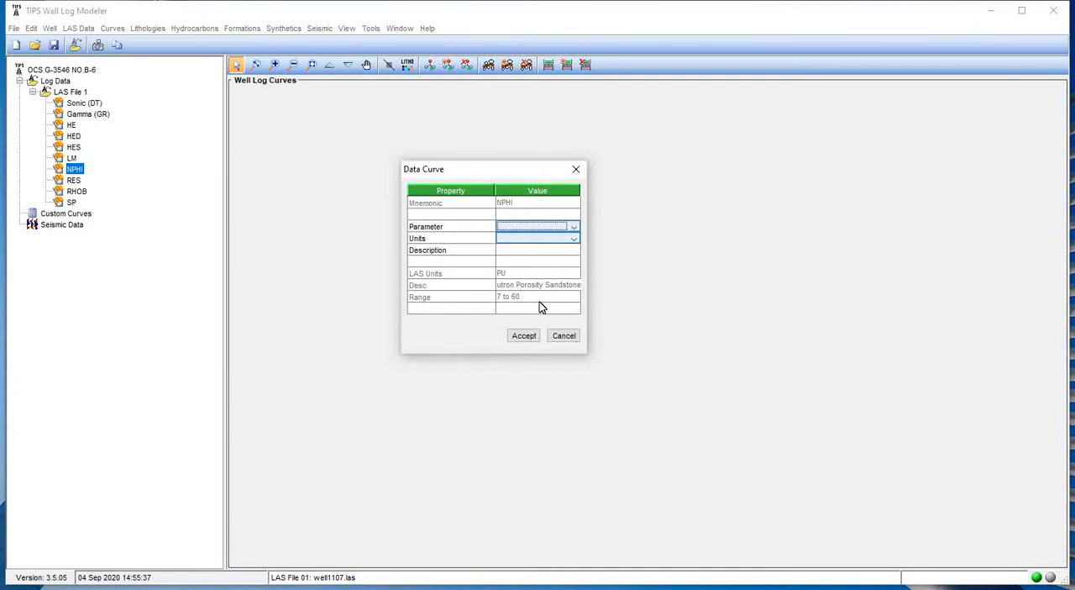
pyautogui.click(530, 233)
pyautogui.scroll(-5, 530, 267)
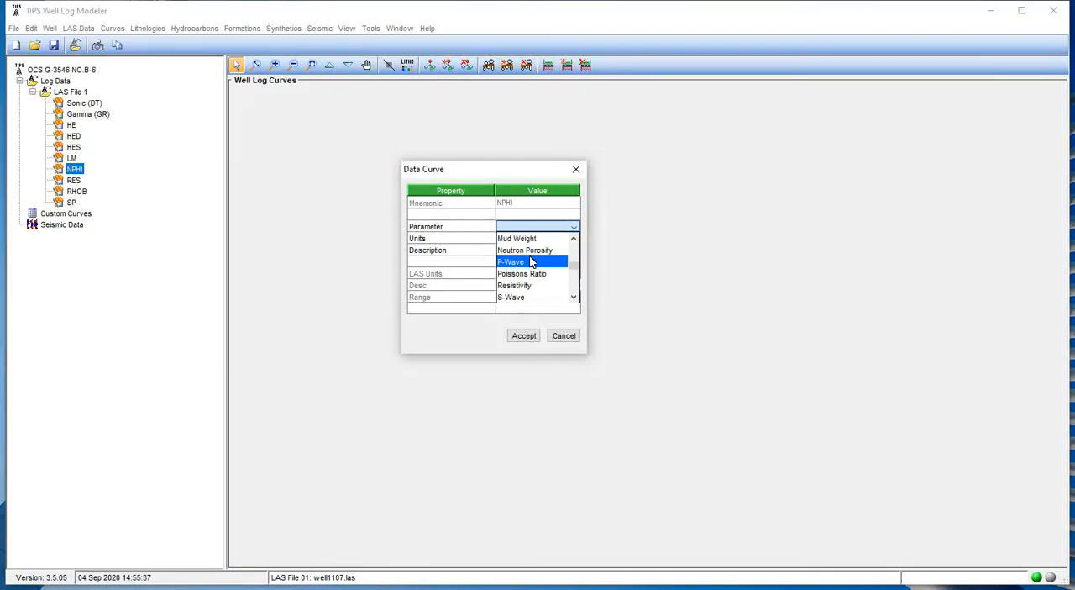
pyautogui.click(528, 250)
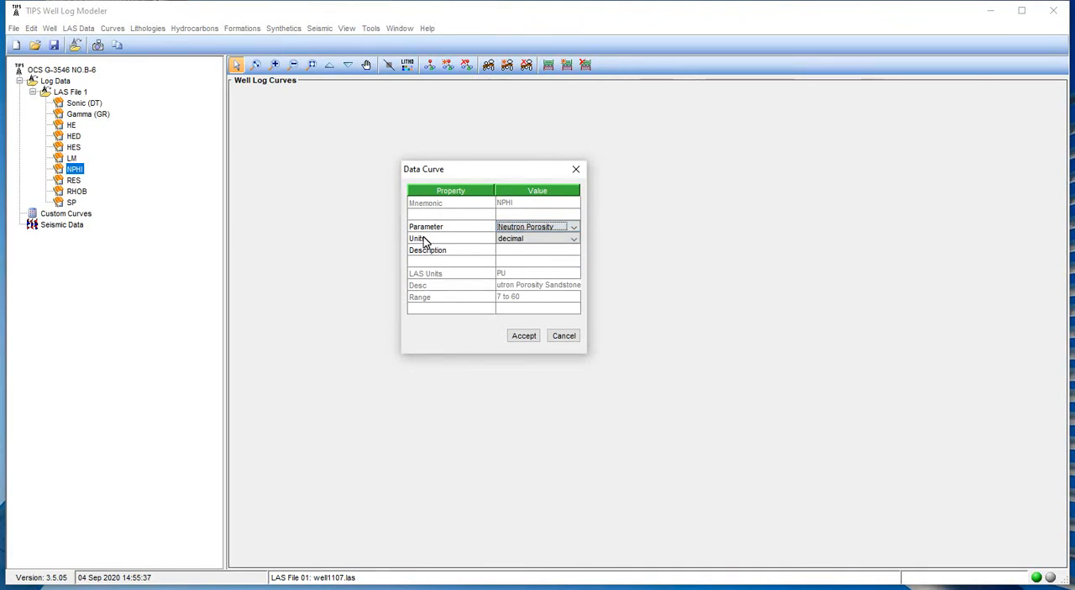
pyautogui.click(515, 238)
pyautogui.click(484, 249)
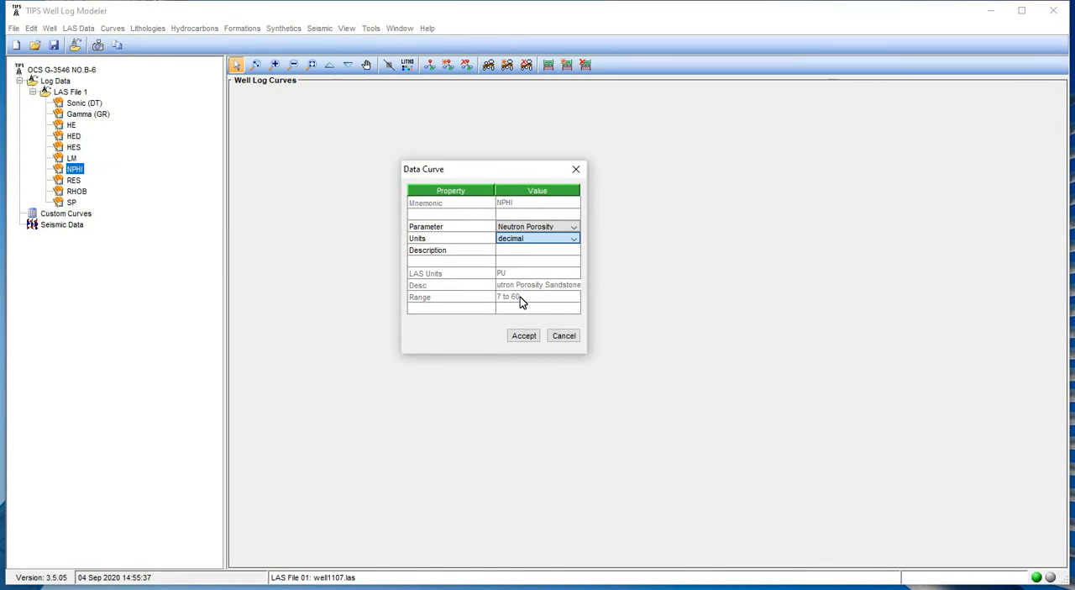
pyautogui.click(525, 240)
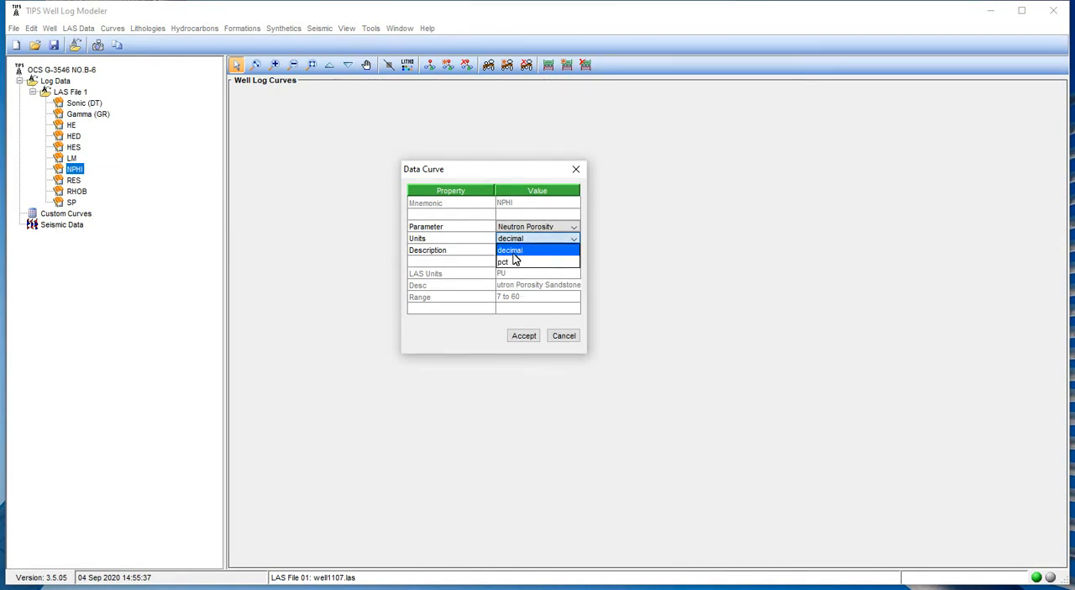
pyautogui.click(512, 261)
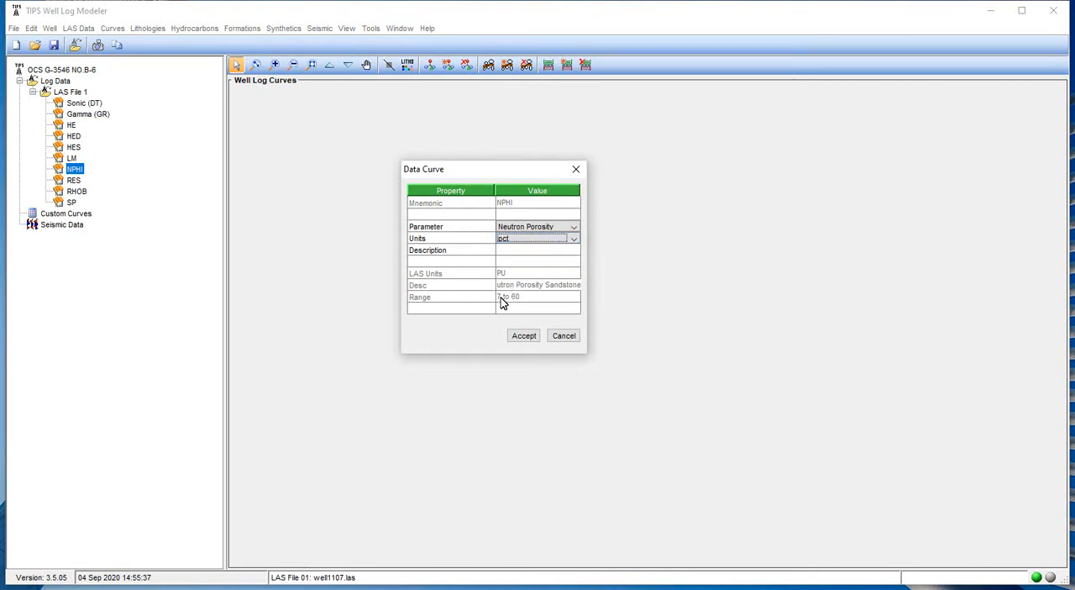
pyautogui.click(525, 336)
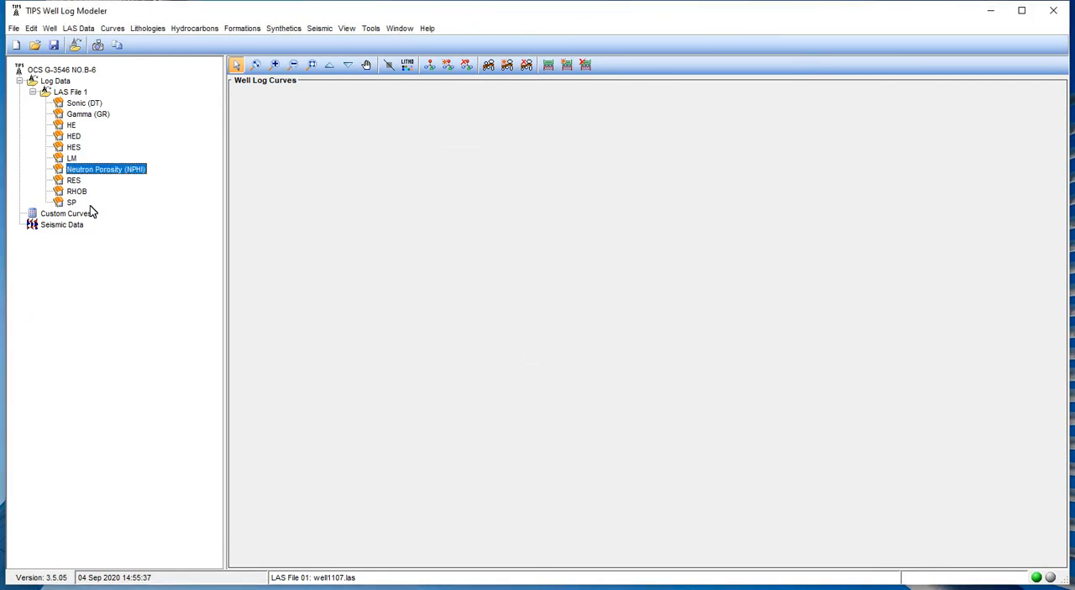
# Assign the Resistivity parameter with ohm-m units to the RES curve of LAS File 1.
pyautogui.click(75, 180)
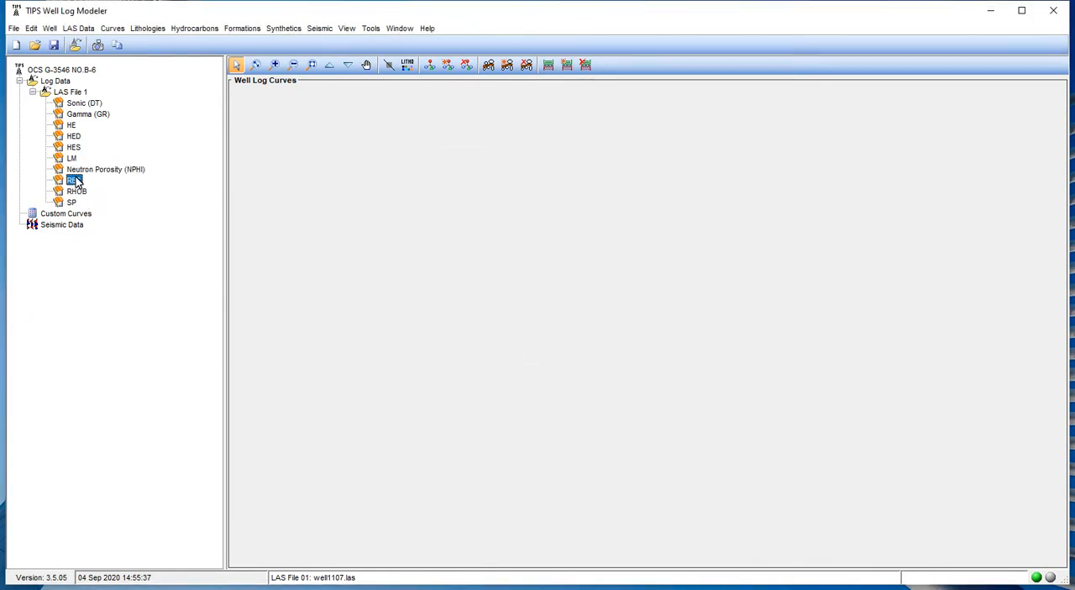
pyautogui.rightClick(75, 180)
pyautogui.click(126, 186)
pyautogui.click(527, 227)
pyautogui.scroll(-5, 543, 281)
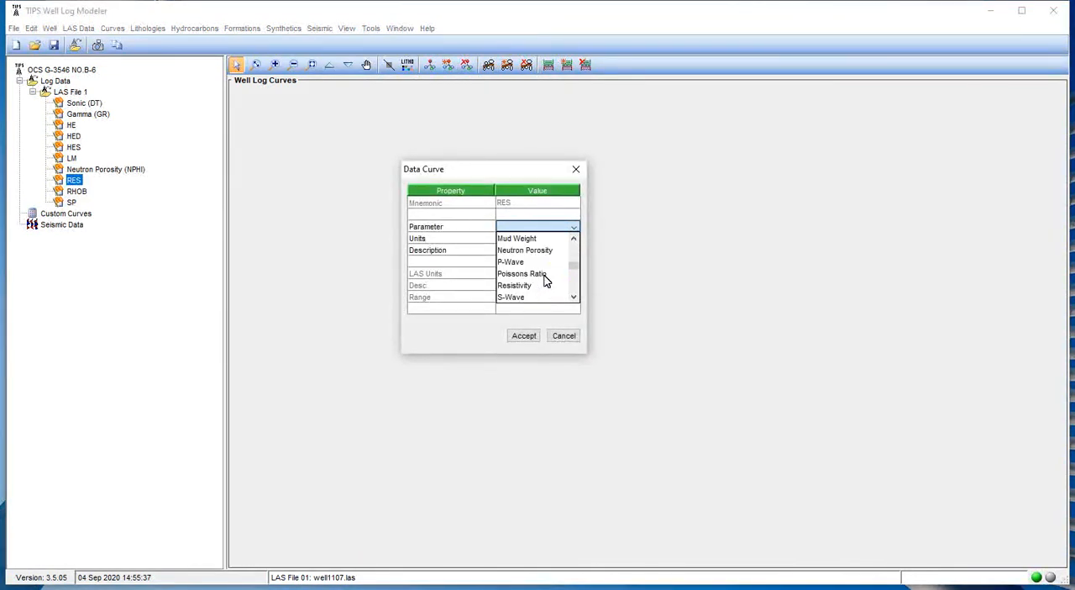
pyautogui.scroll(-2, 545, 281)
pyautogui.scroll(2, 544, 281)
pyautogui.click(536, 285)
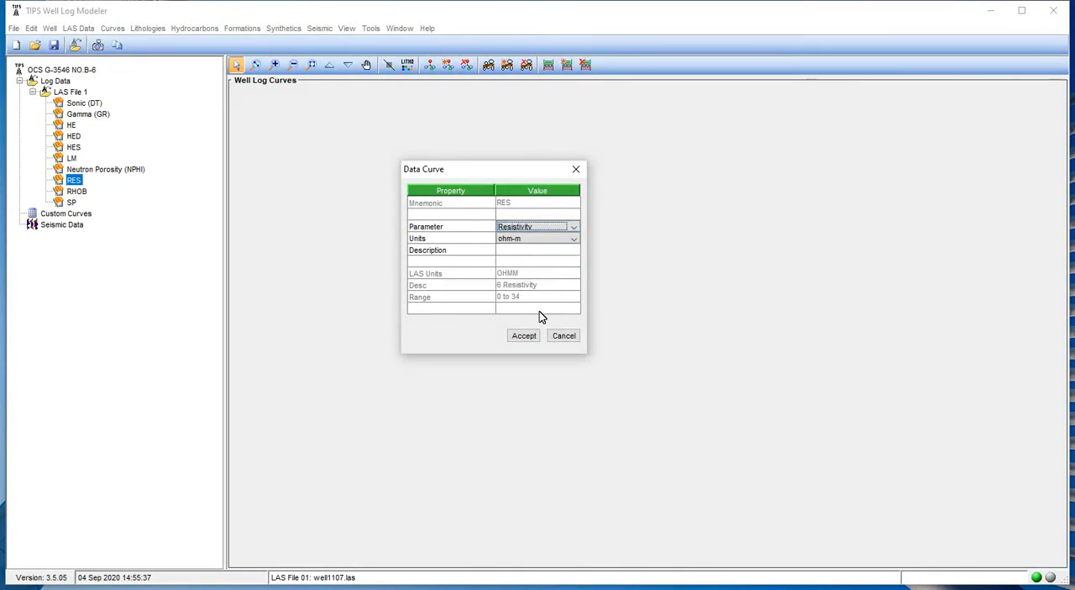
pyautogui.click(524, 336)
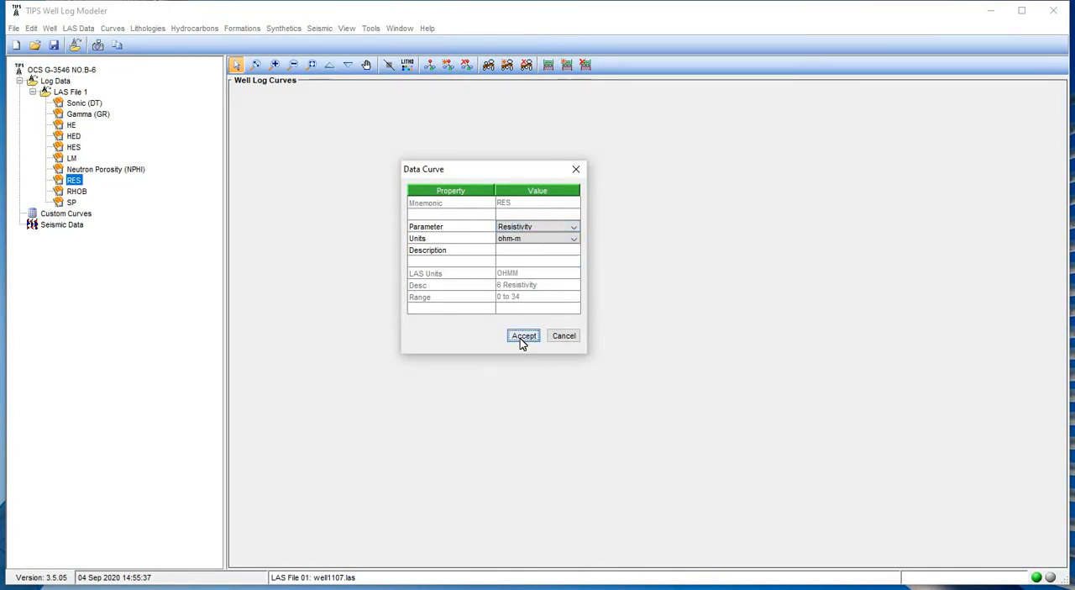
# Assign the Bulk Density parameter with g/cc units to the RHOB curve of LAS File 1.
pyautogui.click(80, 193)
pyautogui.rightClick(81, 199)
pyautogui.click(122, 204)
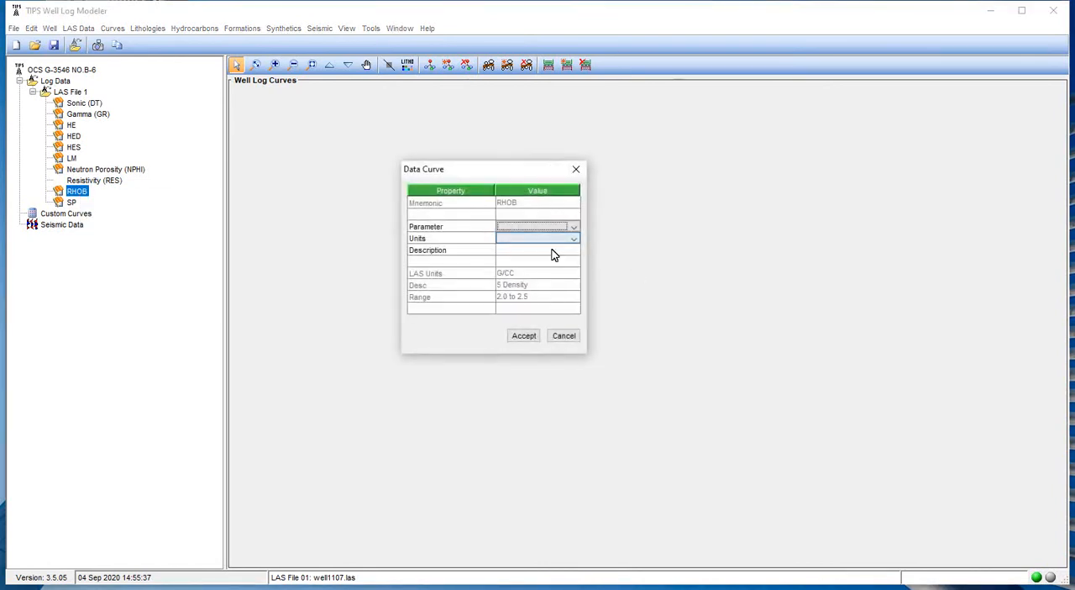
pyautogui.click(538, 230)
pyautogui.click(537, 272)
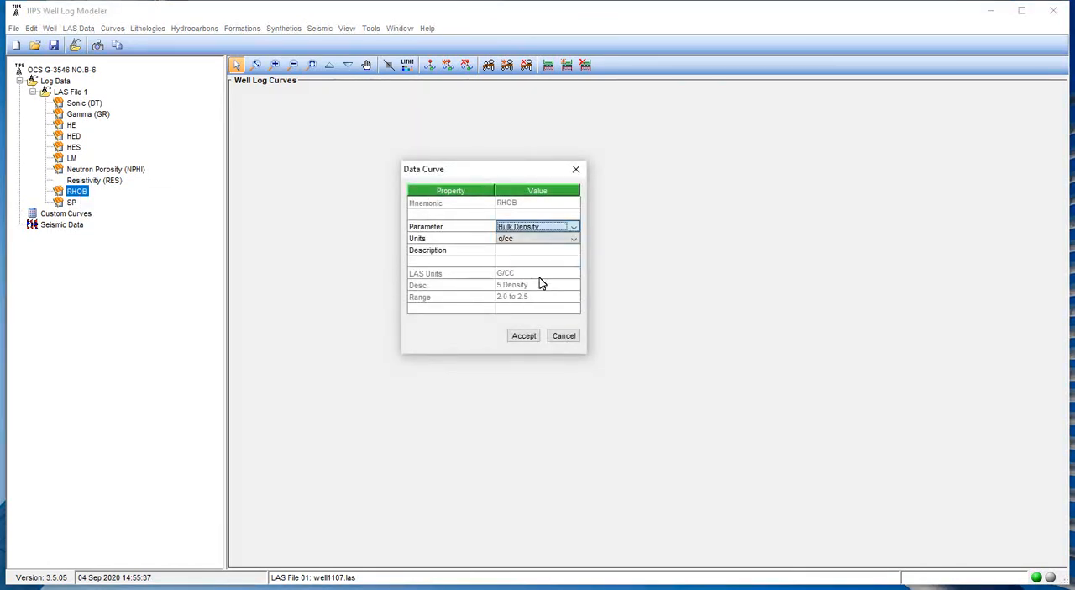
pyautogui.click(523, 335)
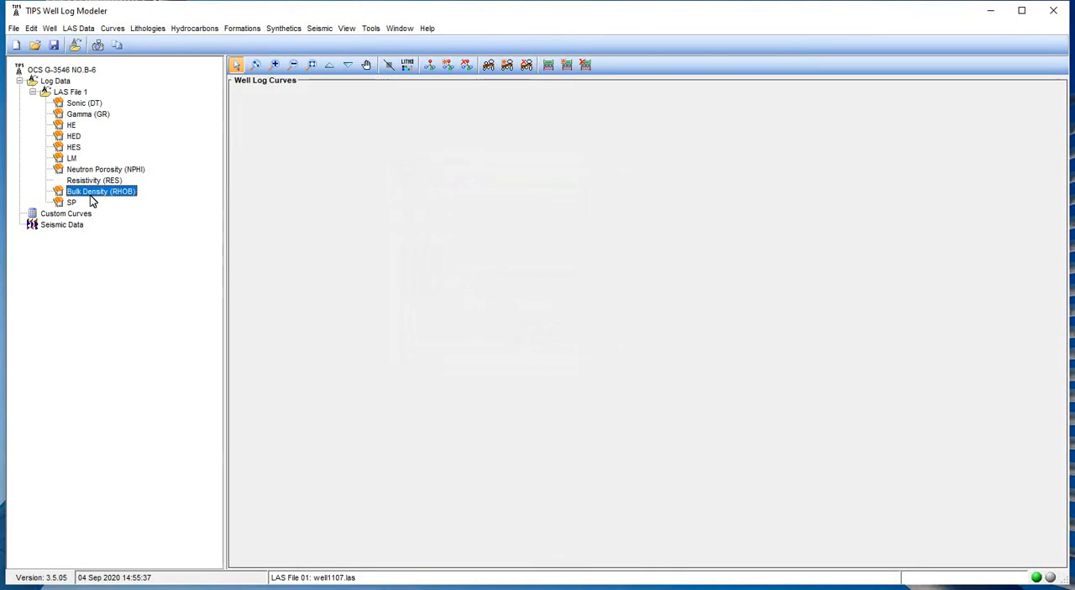
# Assign the Spont. Potential parameter with mV units to the SP curve of LAS File 1.
pyautogui.click(72, 204)
pyautogui.rightClick(73, 202)
pyautogui.click(112, 206)
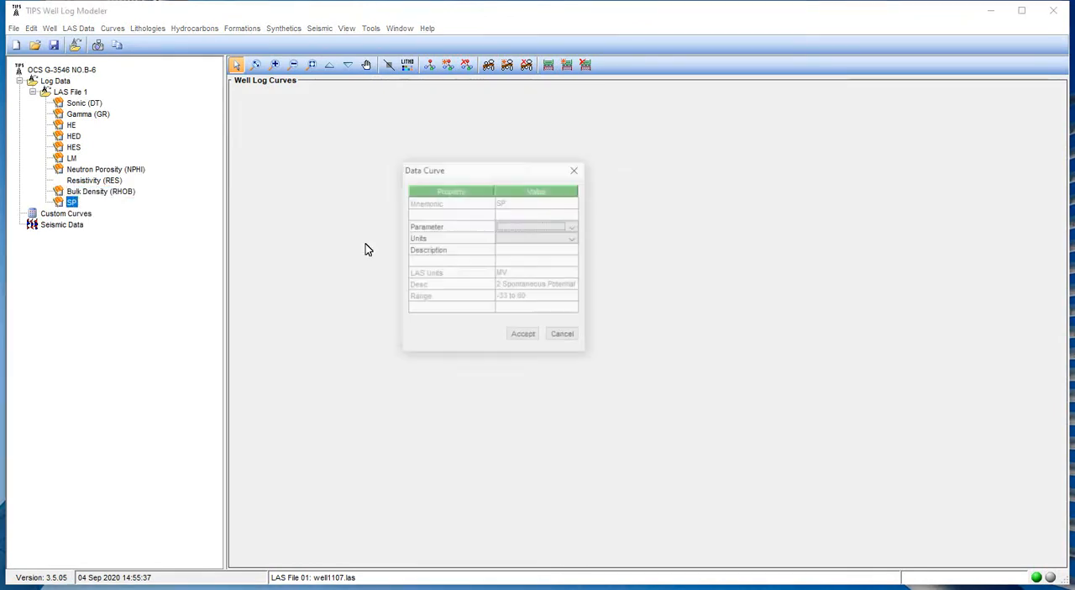
pyautogui.click(523, 227)
pyautogui.scroll(-2, 561, 284)
pyautogui.scroll(-4, 560, 282)
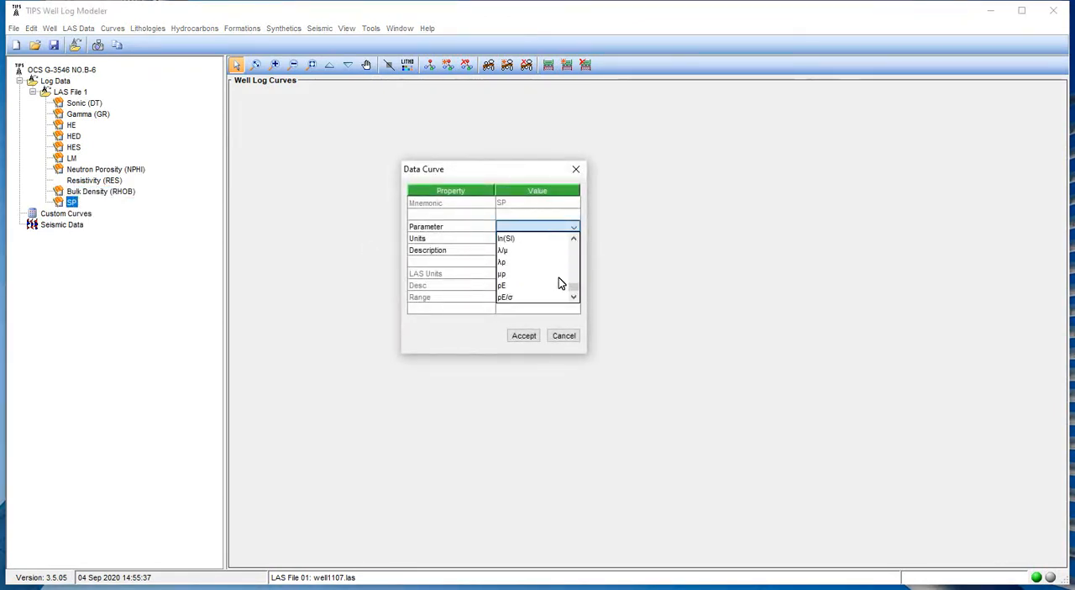
pyautogui.click(558, 283)
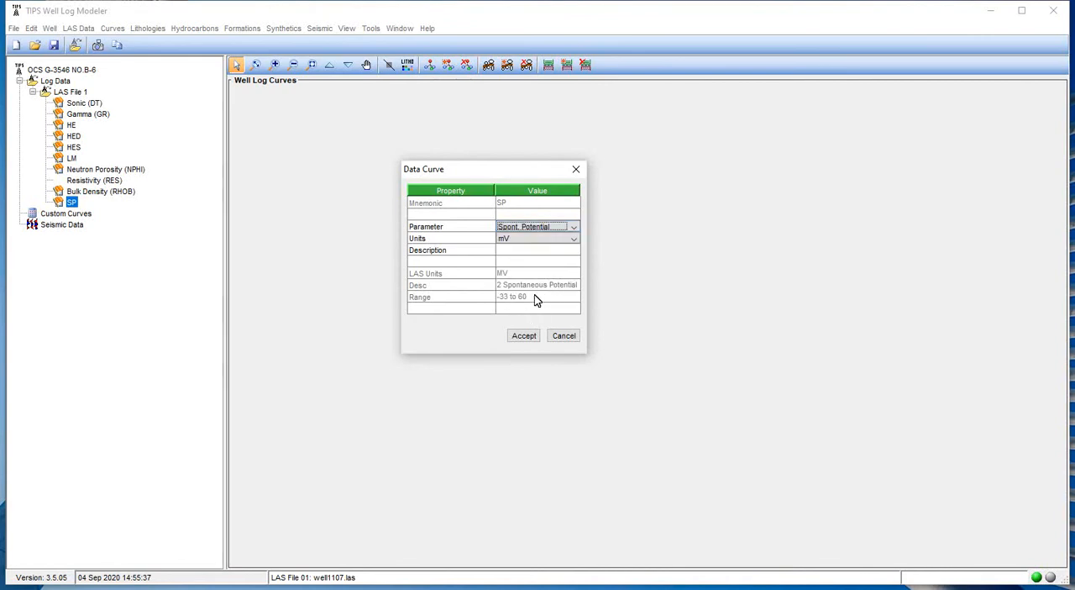
pyautogui.click(510, 240)
pyautogui.click(510, 249)
pyautogui.click(514, 334)
pyautogui.click(519, 336)
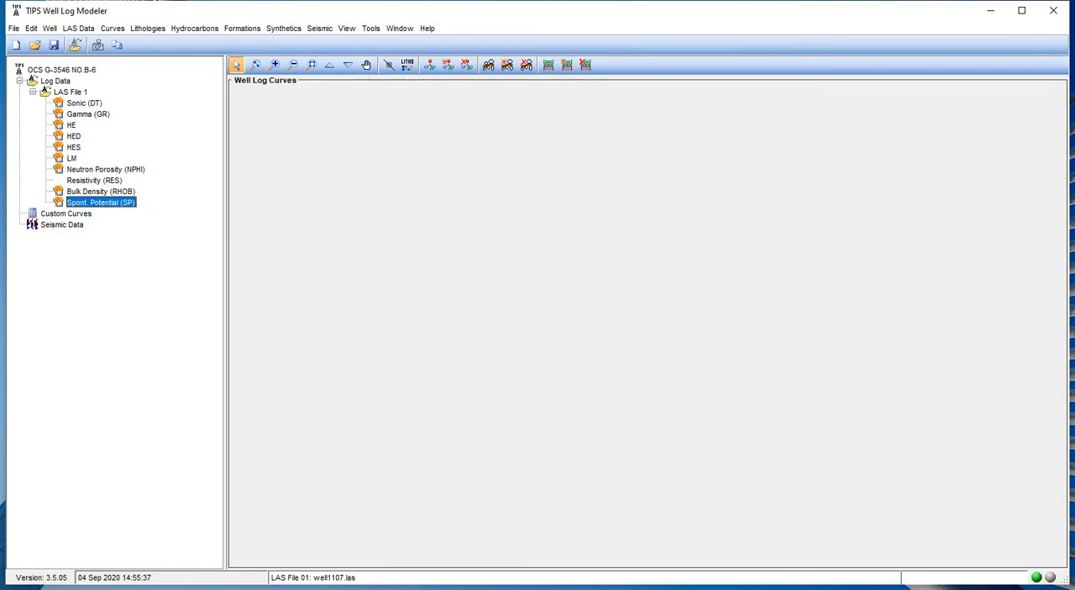
# Try to save the project as introProject in the 1107 project folder.
pyautogui.click(13, 29)
pyautogui.click(37, 80)
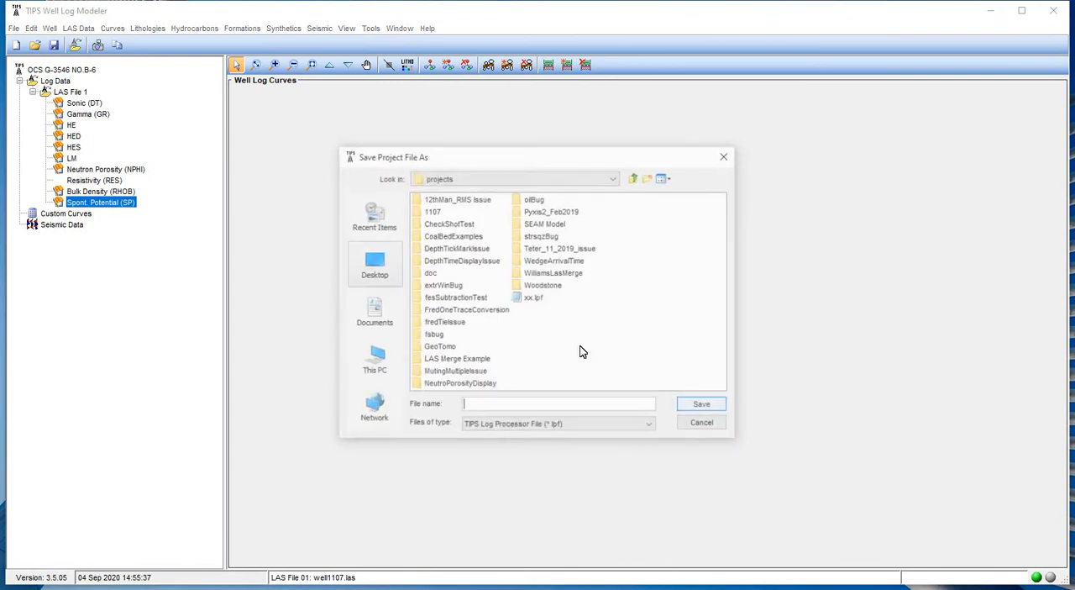
pyautogui.doubleClick(431, 210)
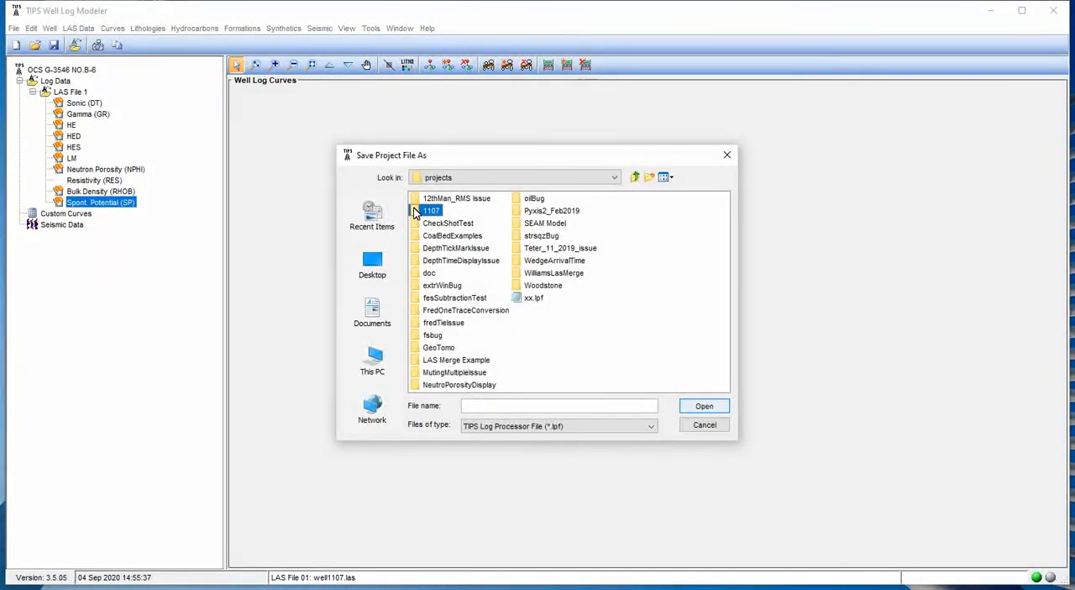
pyautogui.click(504, 407)
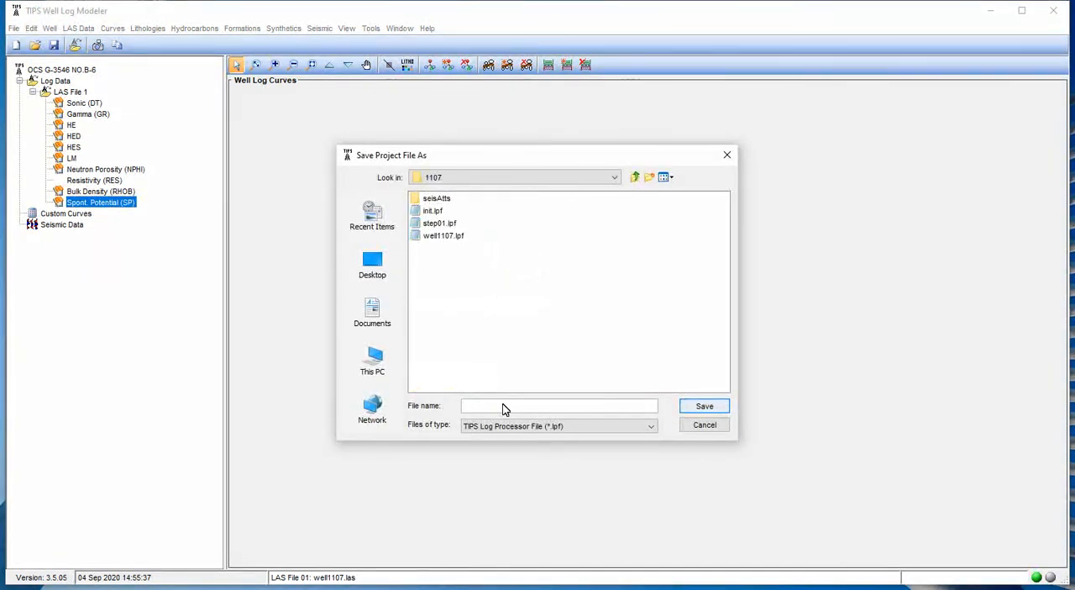
pyautogui.write('intro')
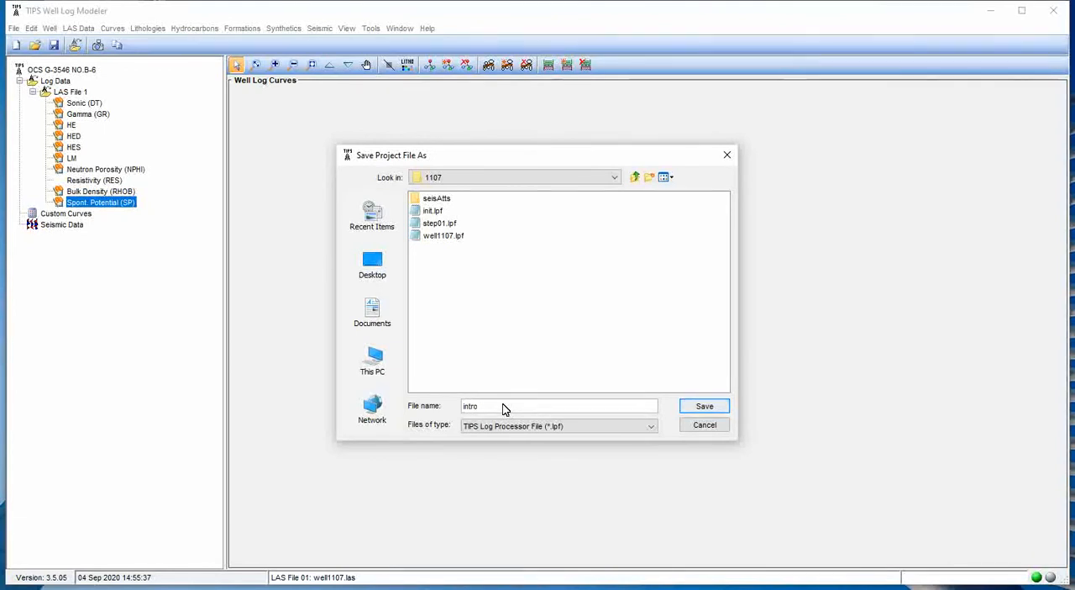
pyautogui.write('Projec')
pyautogui.write('t')
pyautogui.press('Return')
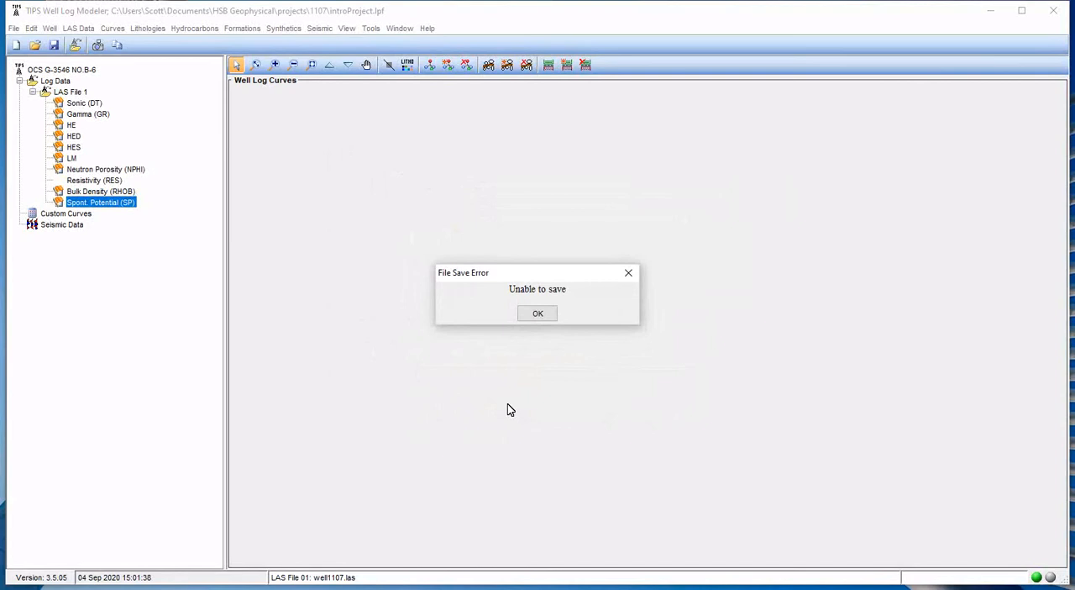
pyautogui.click(543, 313)
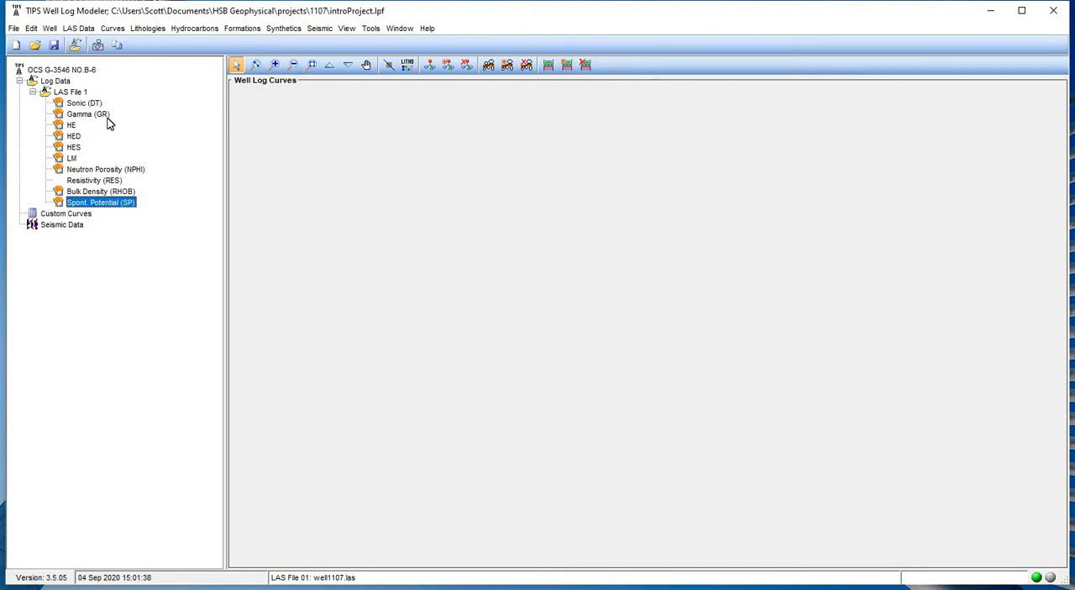
# Show the Sonic (DT) curve of LAS File 1 in the well log display.
pyautogui.click(80, 104)
pyautogui.rightClick(80, 106)
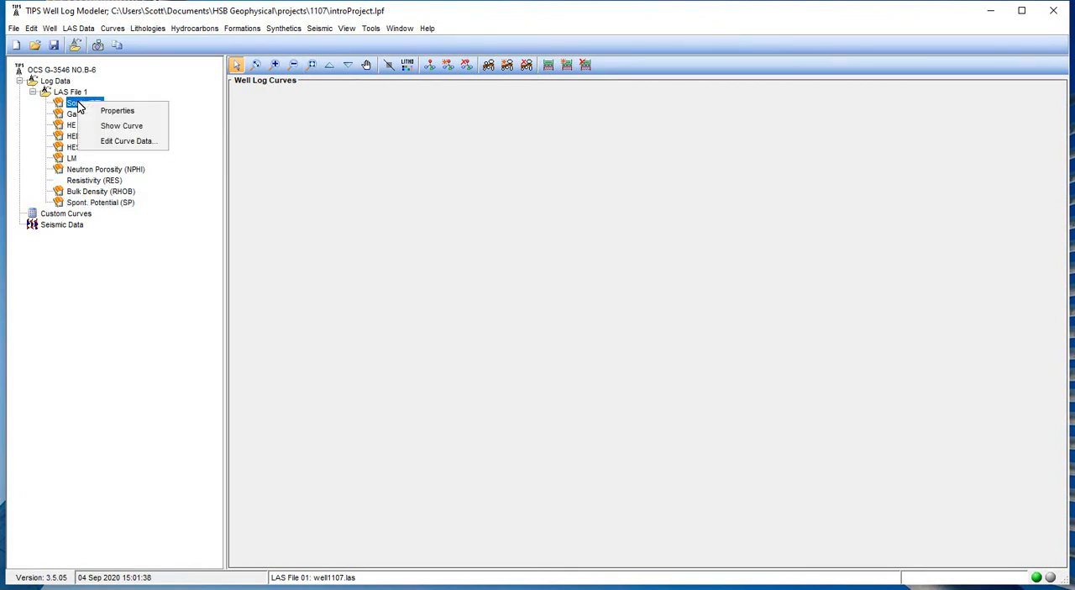
pyautogui.click(135, 126)
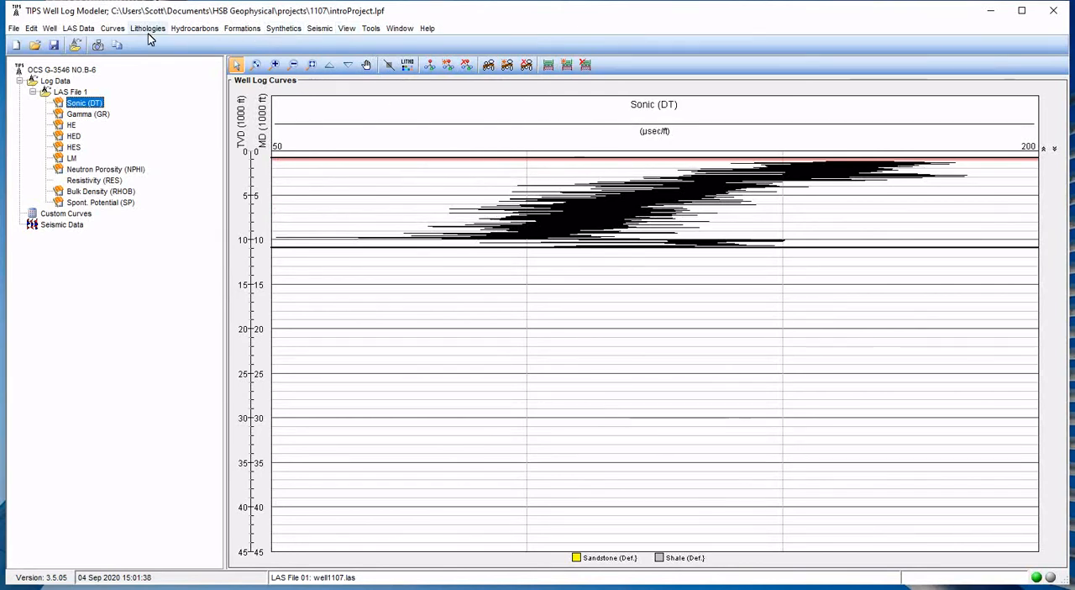
# Add the Resistivity, Spont. Potential, Gamma, Neutron Porosity and Bulk Density curves to the displayed curves in the chart layout.
pyautogui.click(349, 29)
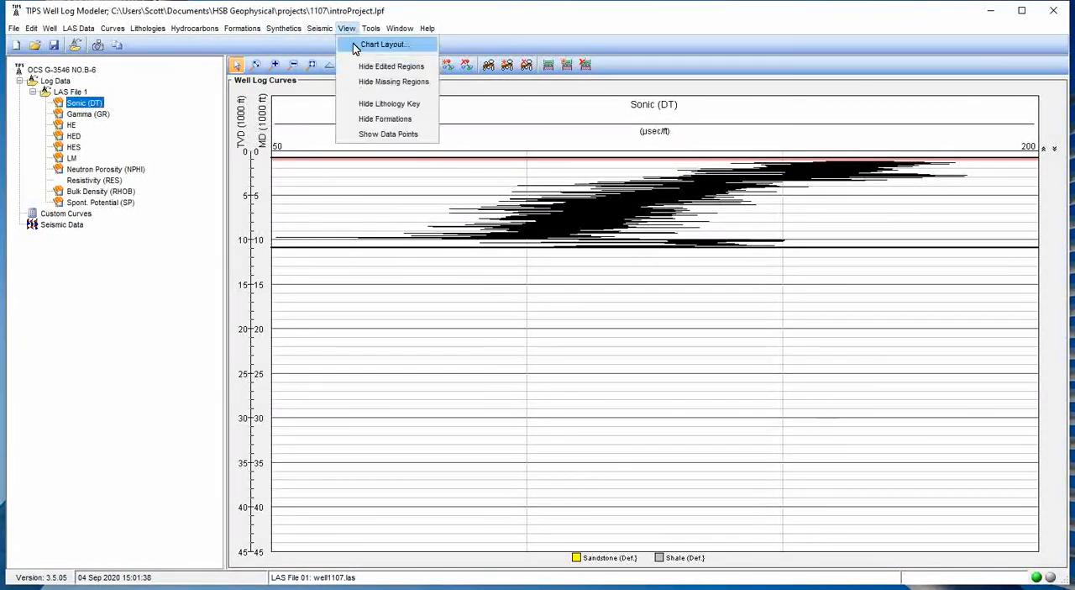
pyautogui.click(354, 44)
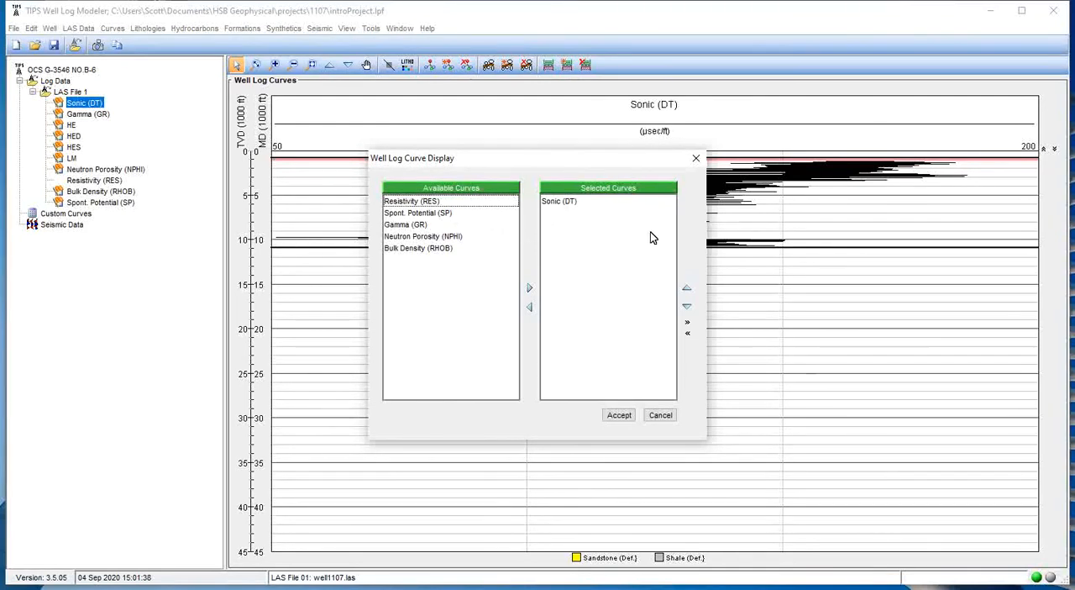
pyautogui.click(435, 205)
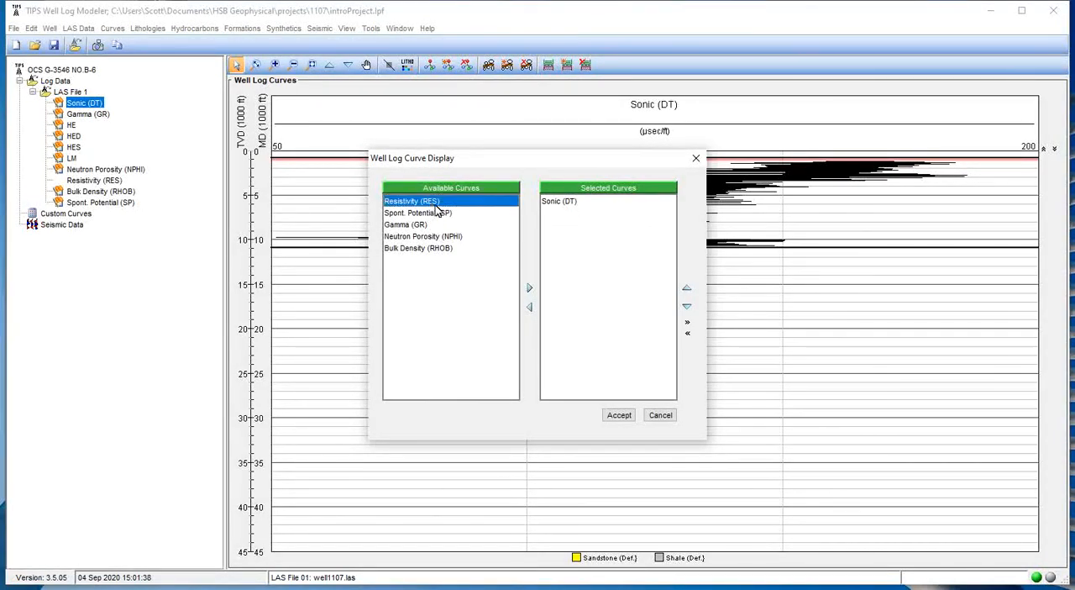
pyautogui.click(530, 290)
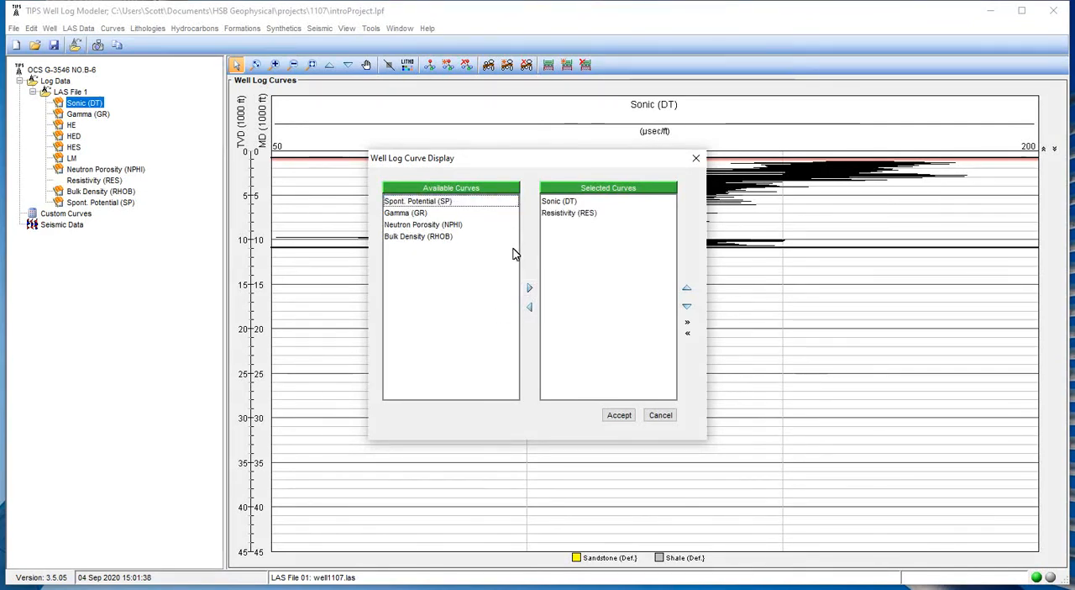
pyautogui.doubleClick(436, 205)
pyautogui.doubleClick(437, 206)
pyautogui.click(437, 205)
pyautogui.doubleClick(437, 206)
pyautogui.doubleClick(437, 202)
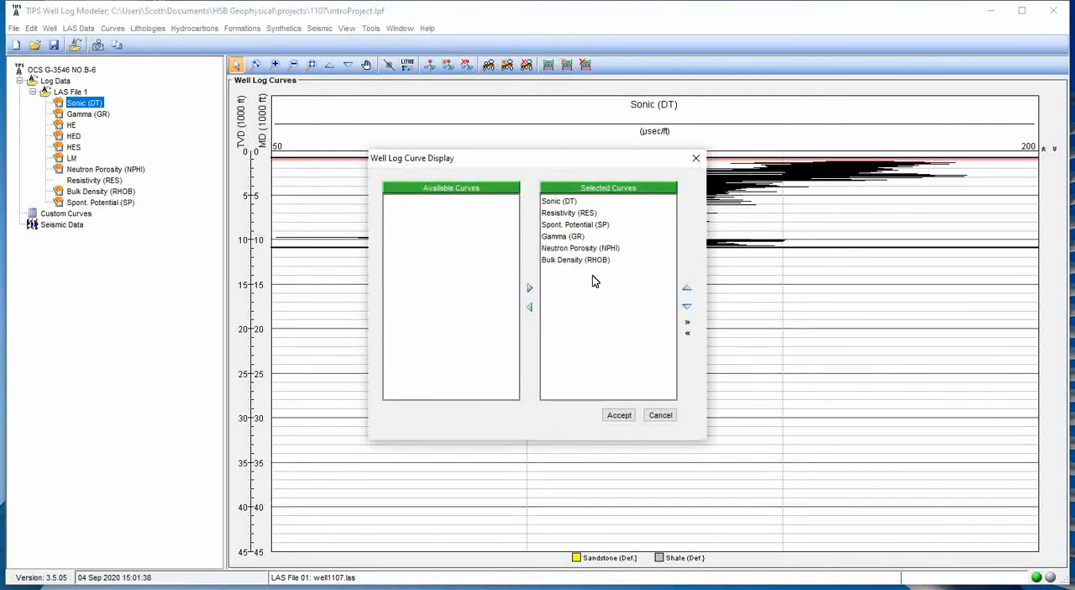
# Reorder the displayed curves so Bulk Density (RHOB) directly follows Sonic (DT), and apply the chart layout.
pyautogui.click(572, 261)
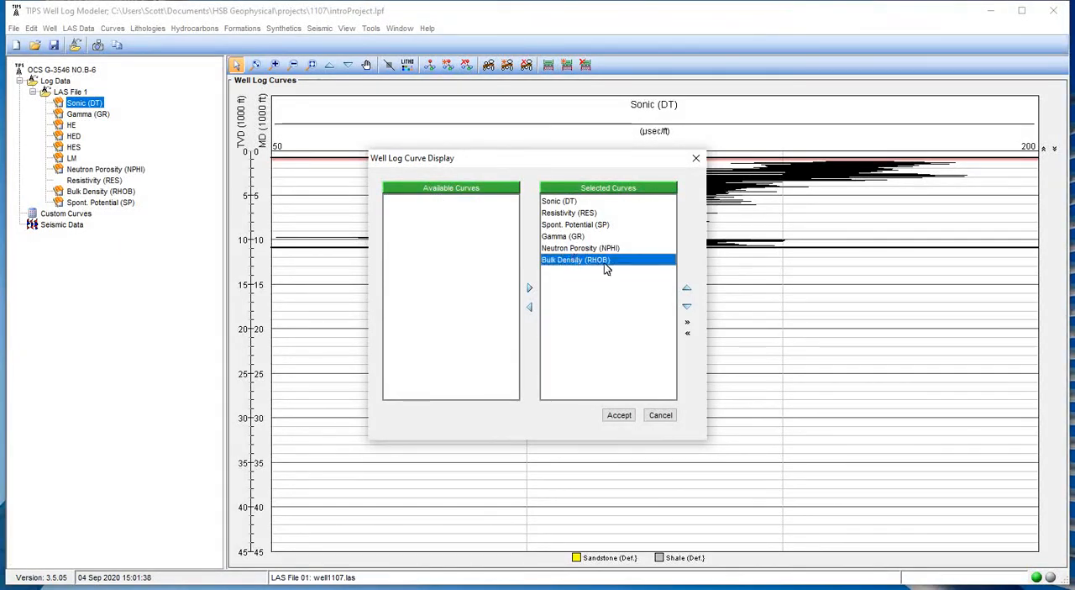
pyautogui.click(685, 290)
pyautogui.click(685, 290)
pyautogui.click(684, 289)
pyautogui.click(685, 290)
pyautogui.click(562, 202)
pyautogui.click(561, 215)
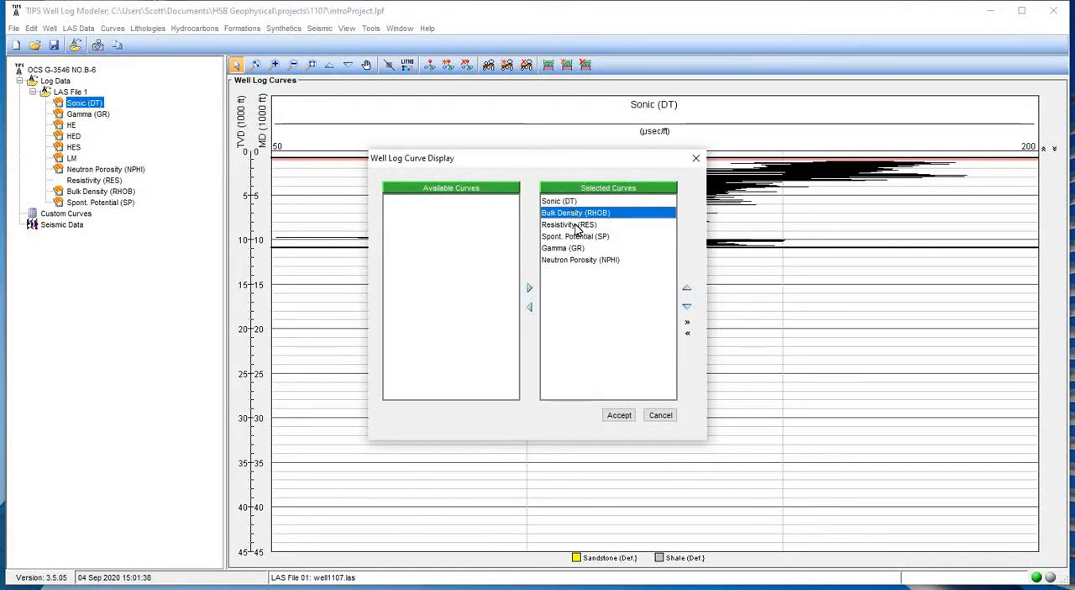
pyautogui.click(619, 415)
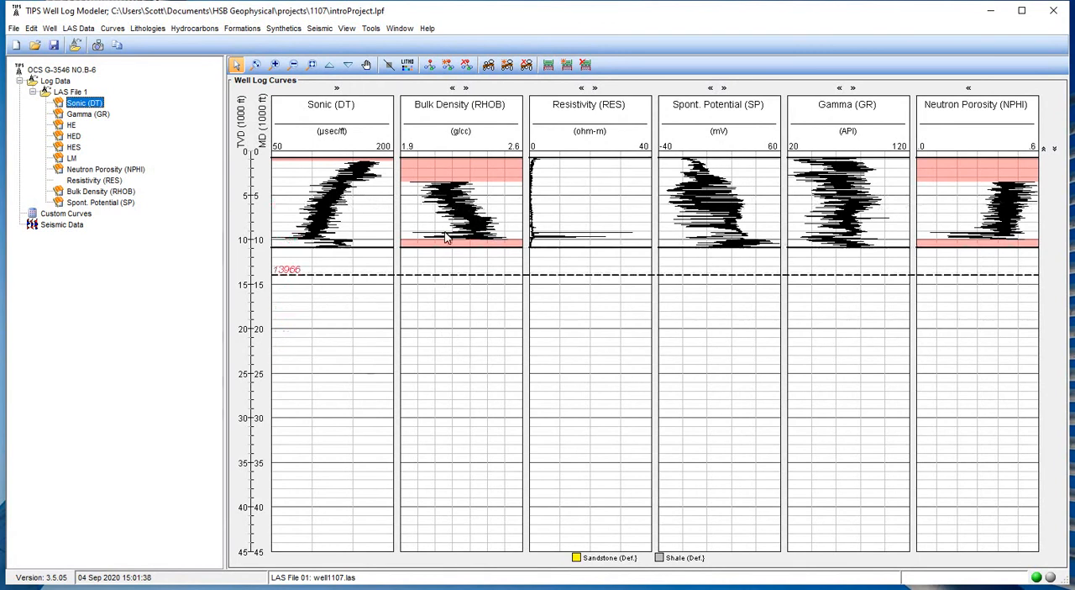
# Zoom the well log curves with Dynamic Zoom to depths from about 3,700 to 12,500 ft.
pyautogui.click(257, 68)
pyautogui.moveTo(284, 208); pyautogui.dragTo(288, 268)
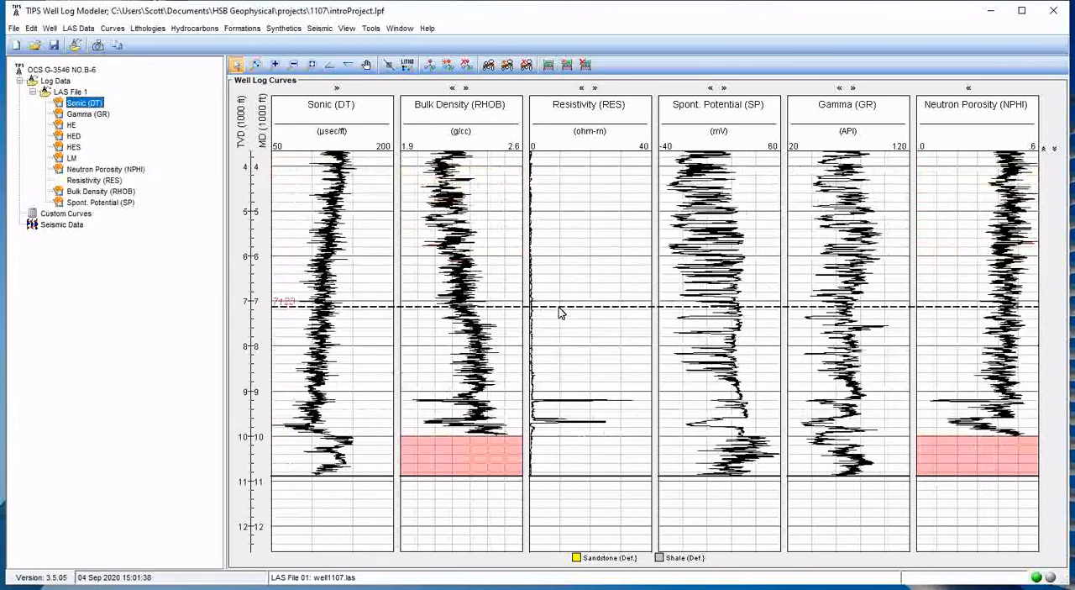
# Scroll the well log curves through depth, zoom in and out, and restore the full depth range.
pyautogui.scroll(3, 559, 303)
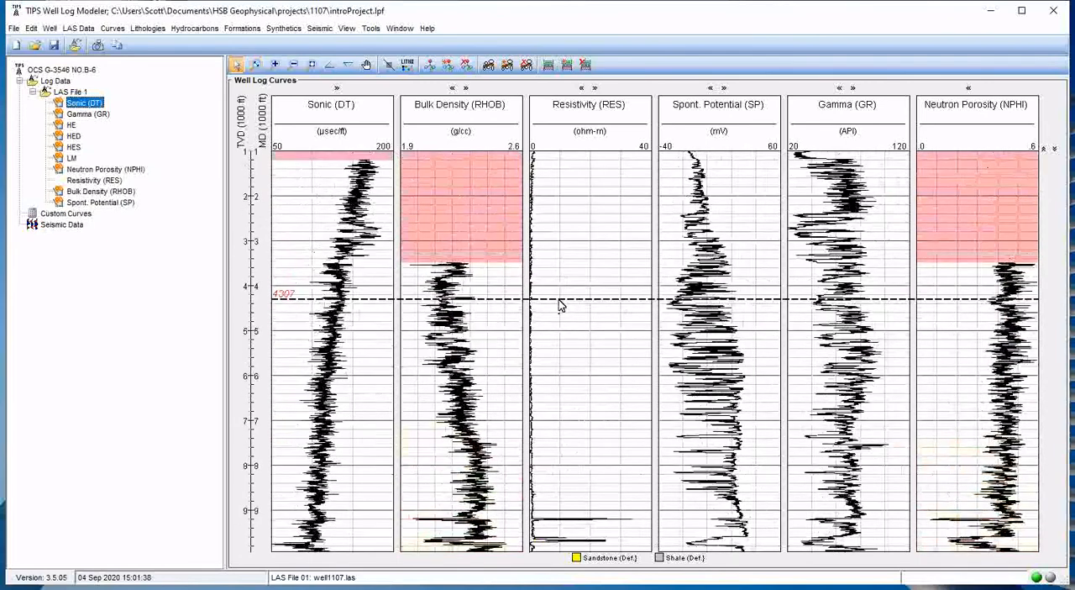
pyautogui.scroll(-1, 559, 304)
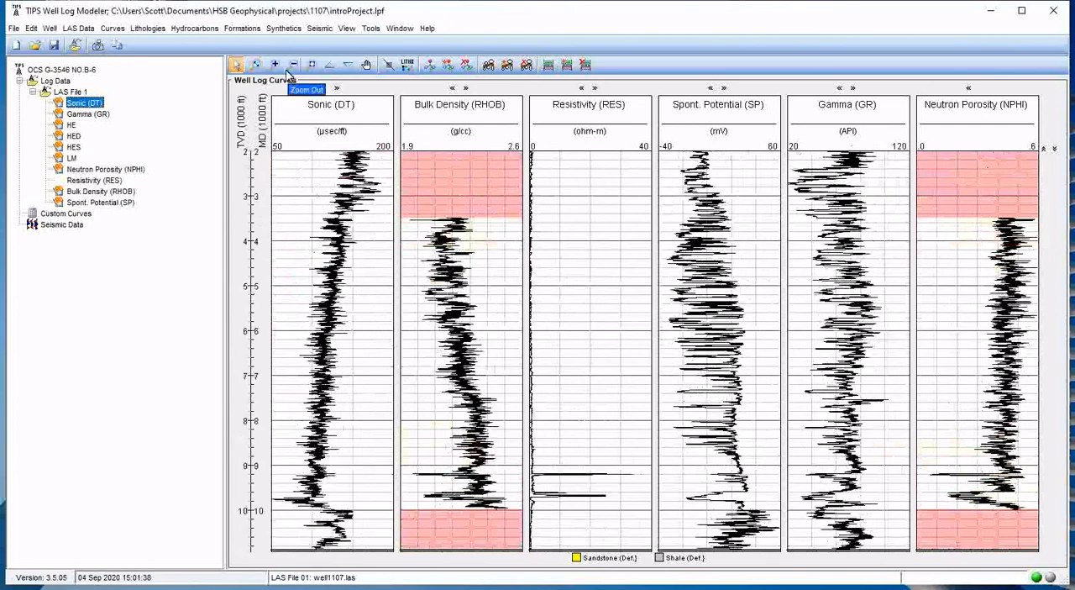
pyautogui.click(275, 66)
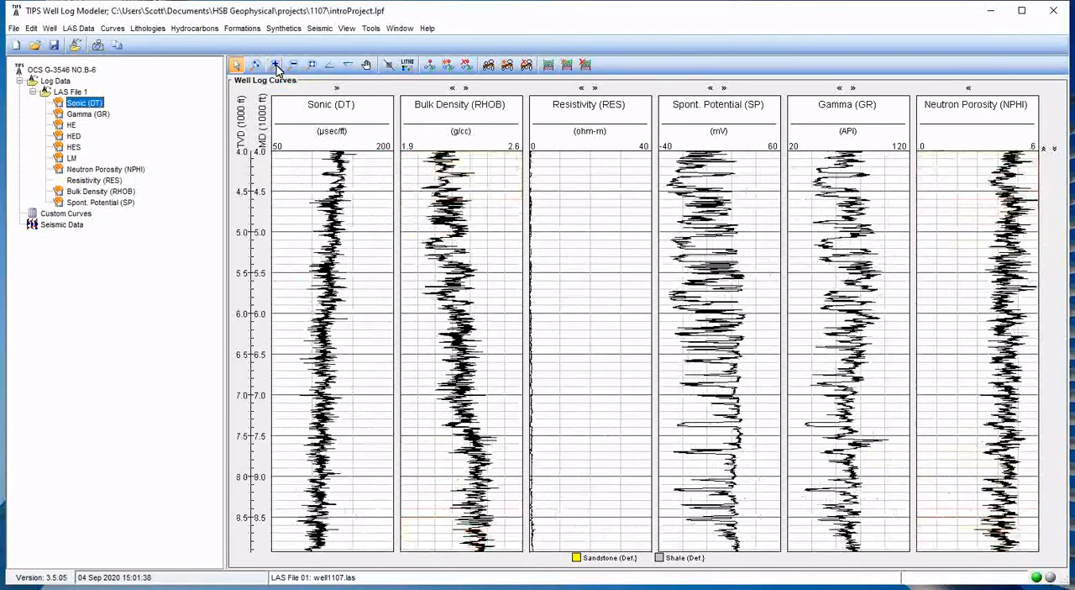
pyautogui.click(295, 67)
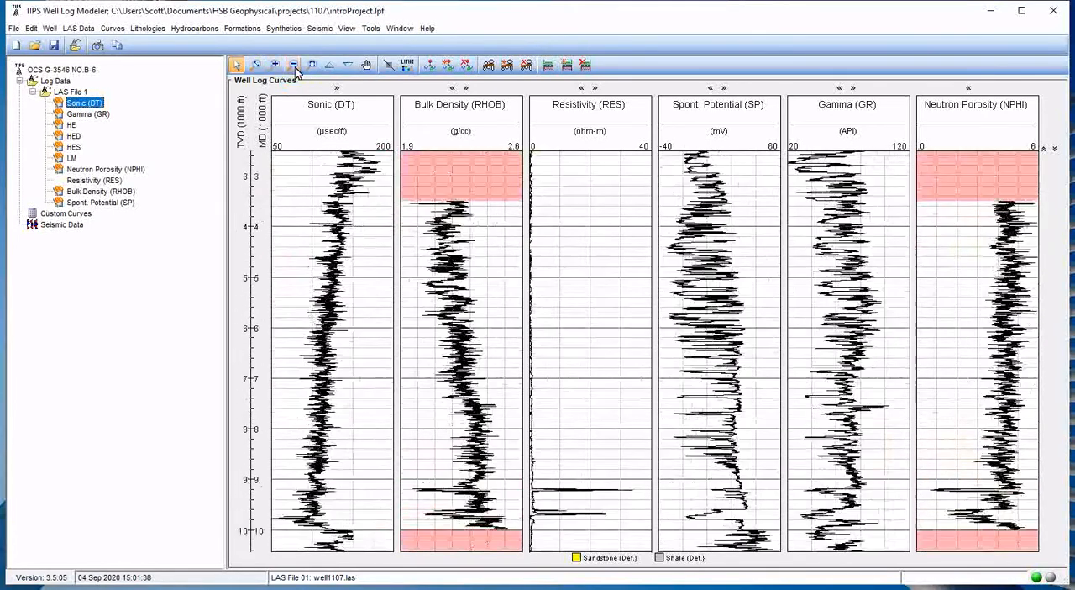
pyautogui.click(310, 67)
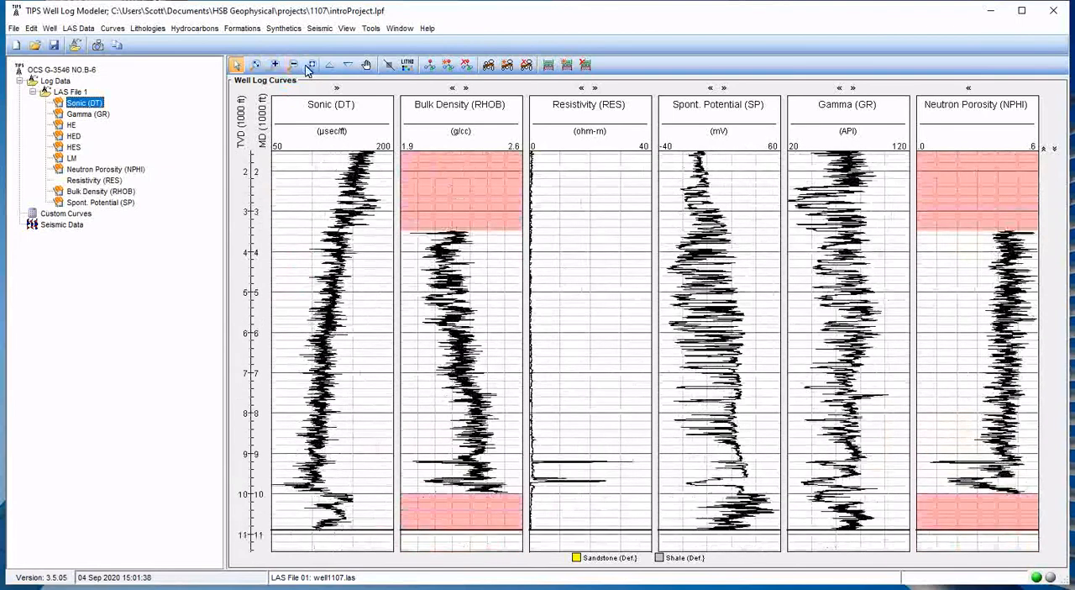
pyautogui.click(311, 65)
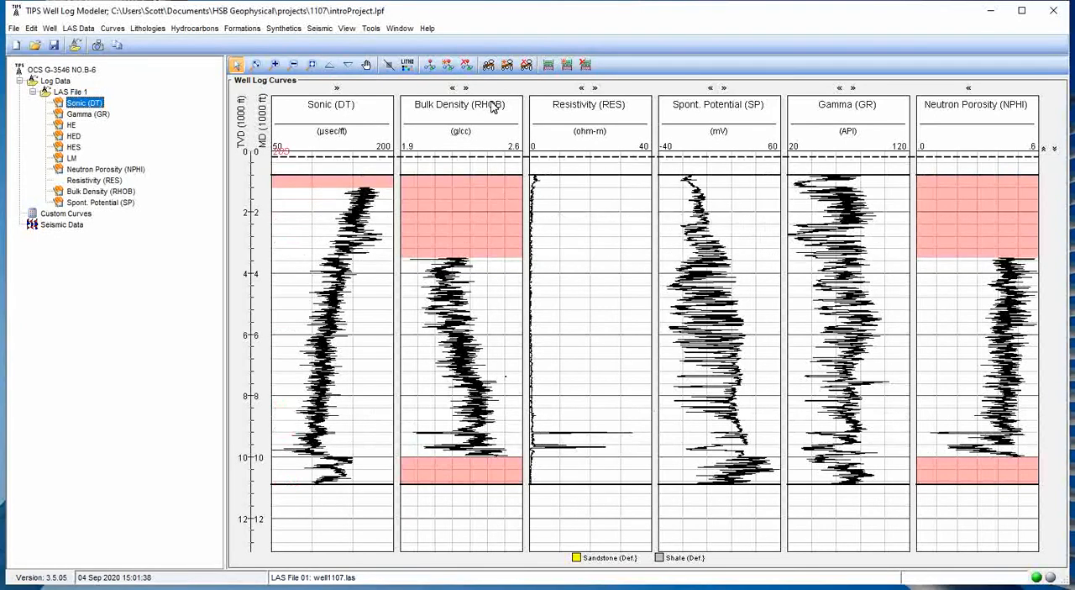
# Shift the well log curves deeper and pan them to show depths from about 1,000 to 14,000 ft.
pyautogui.click(348, 68)
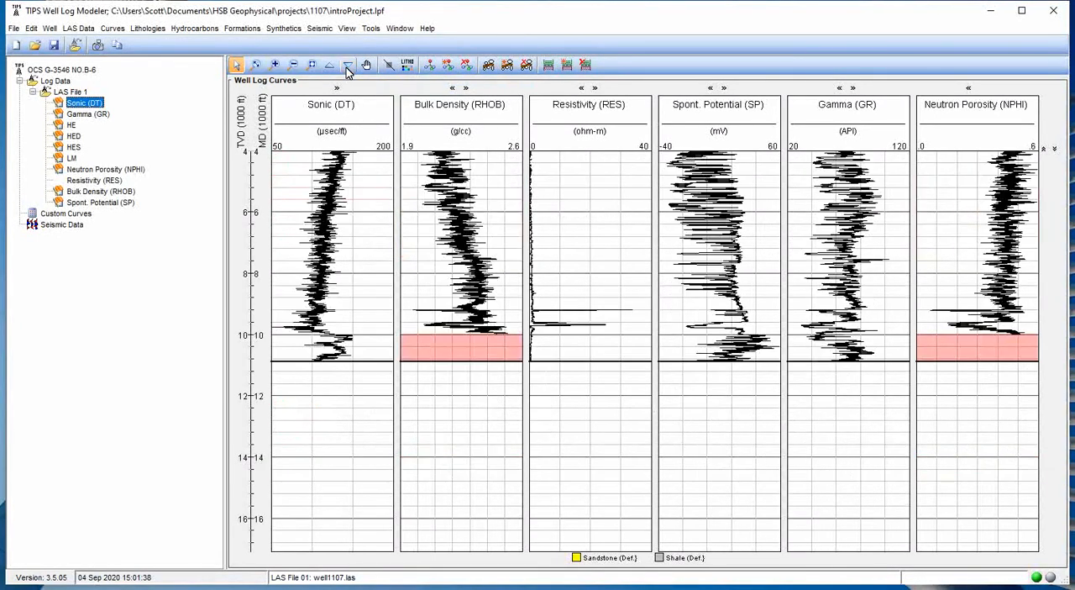
pyautogui.click(366, 65)
pyautogui.moveTo(353, 228); pyautogui.dragTo(346, 357)
pyautogui.moveTo(330, 296); pyautogui.dragTo(326, 269)
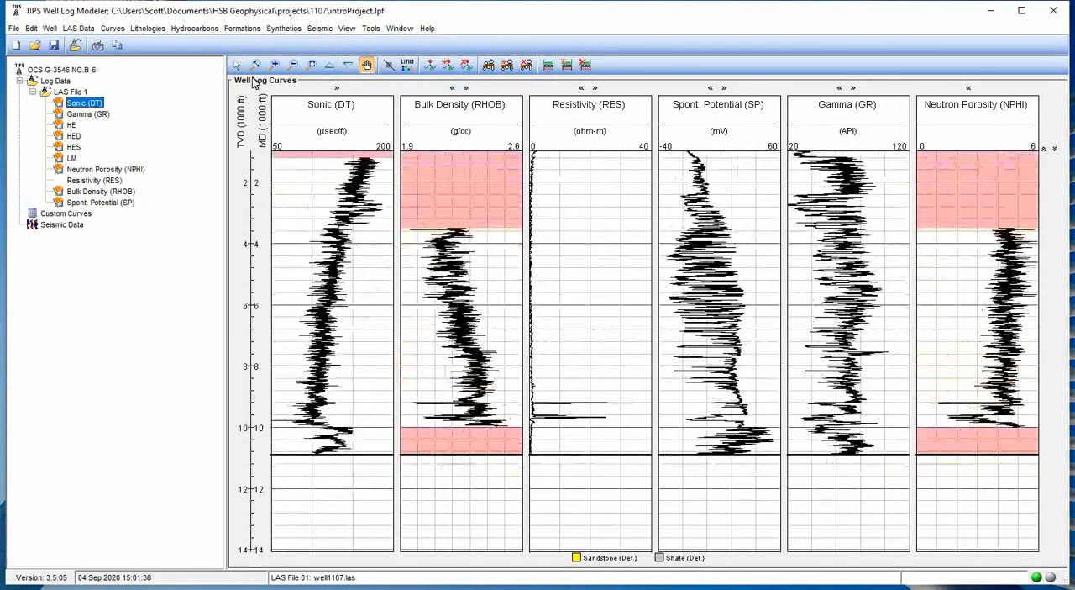
pyautogui.click(236, 65)
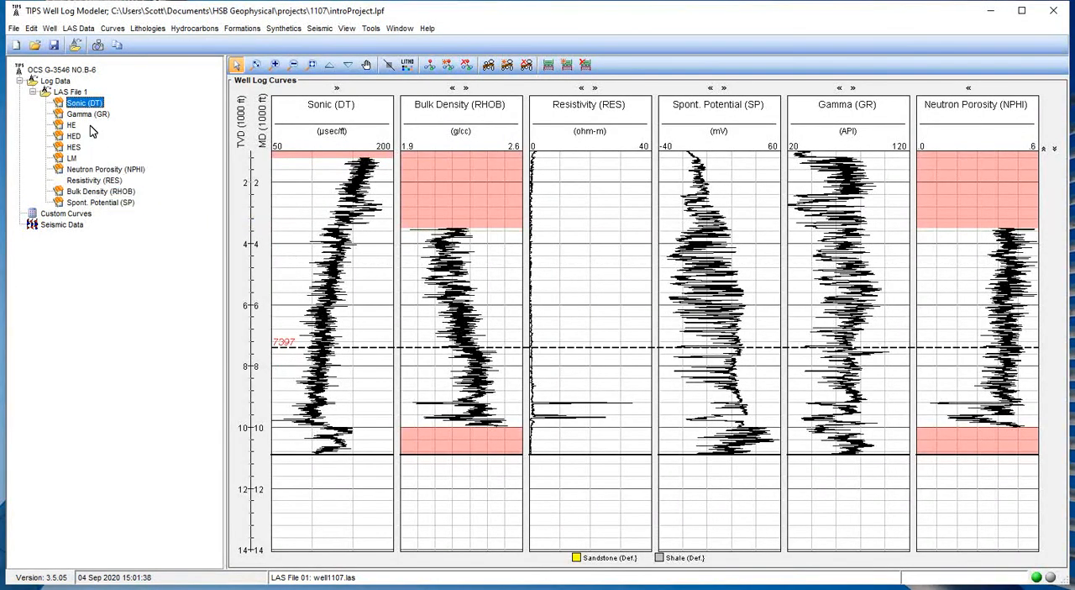
# Select the Resistivity (RES) curve of LAS File 1.
pyautogui.click(84, 183)
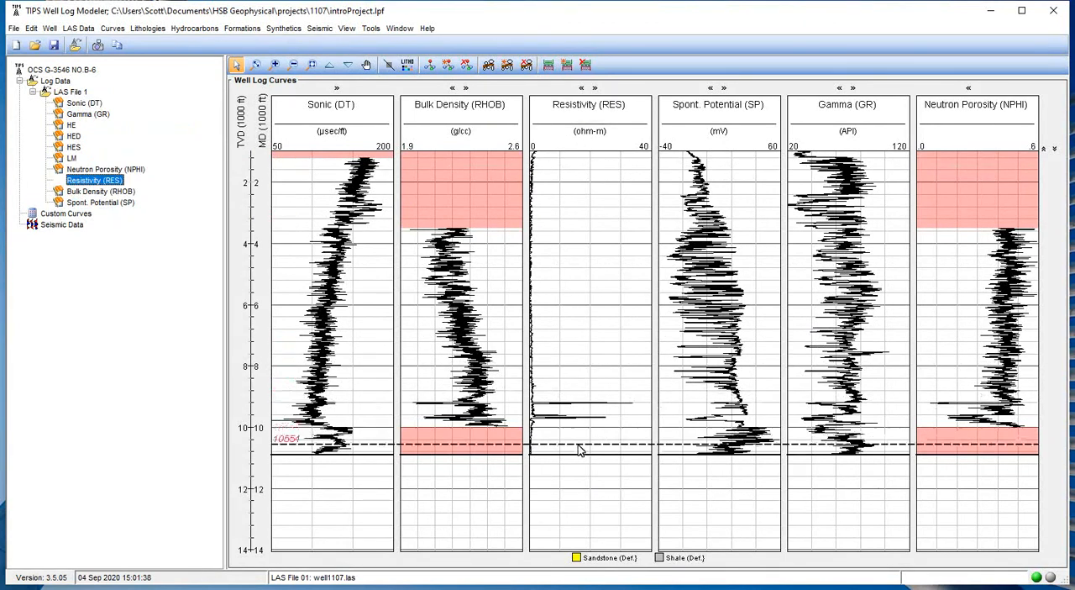